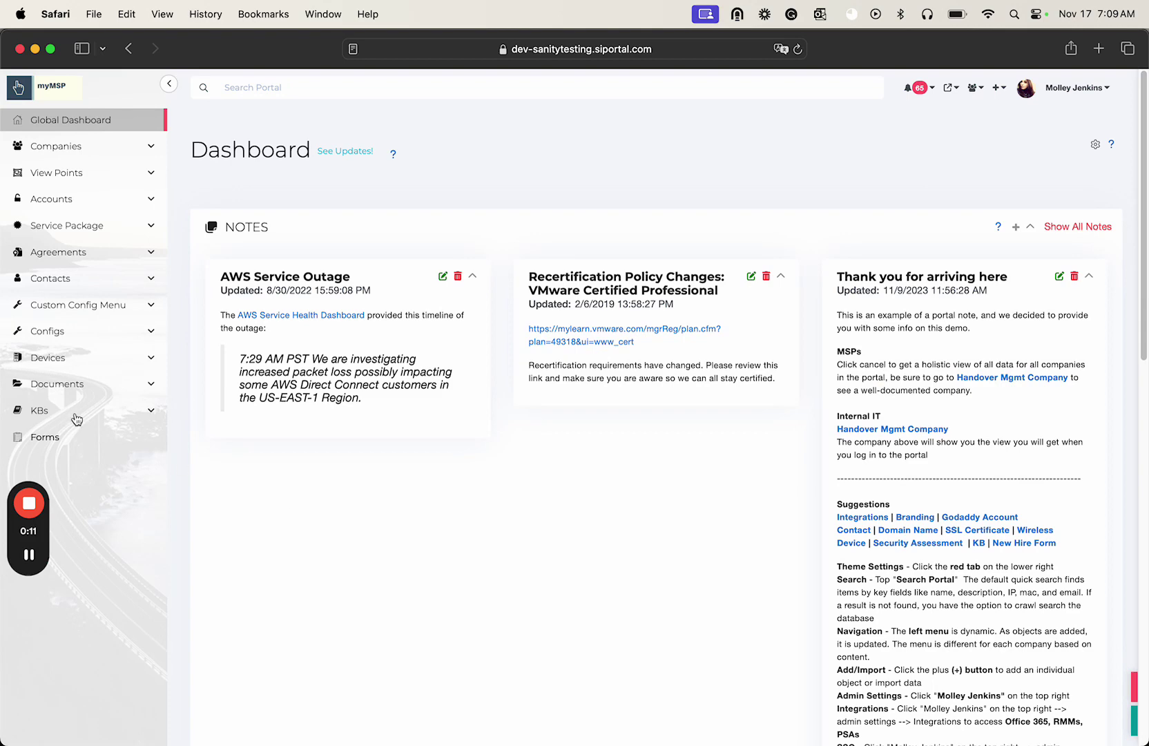
- Open the Change Control Management KB from the Change Control category and scroll to its file and URL details
{"action": "left_click", "coordinate": [76, 413]}
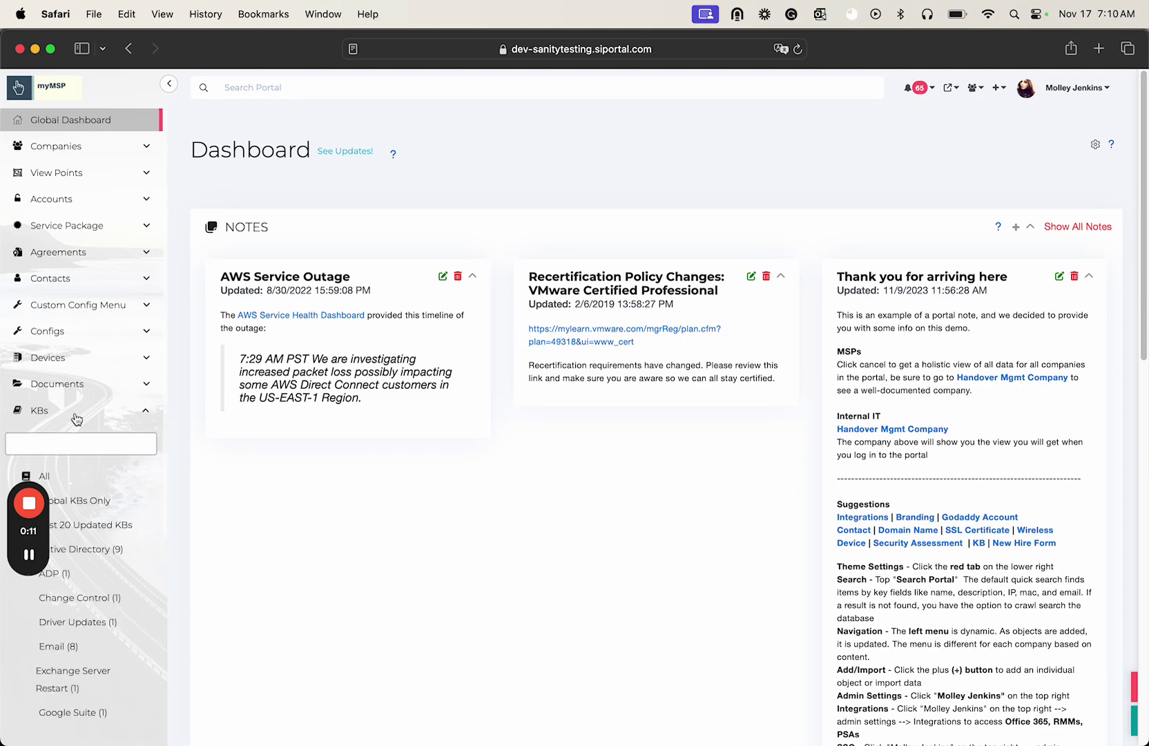
{"action": "left_click", "coordinate": [89, 603]}
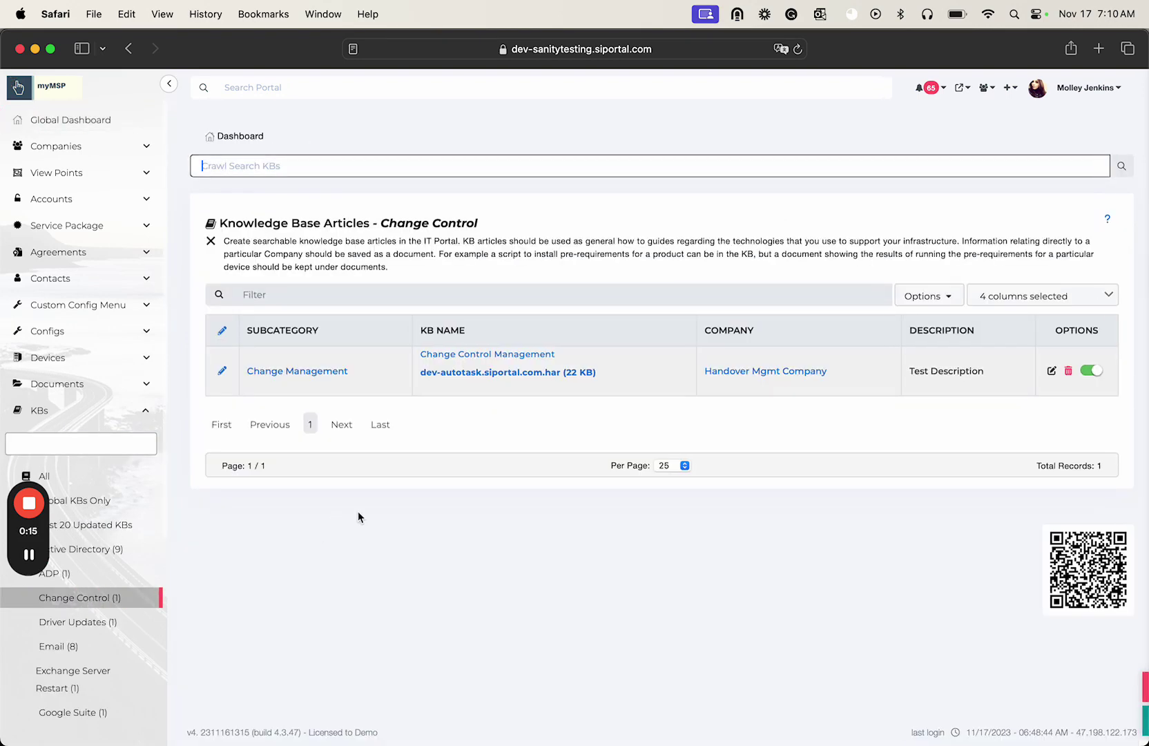
{"action": "left_click", "coordinate": [501, 354]}
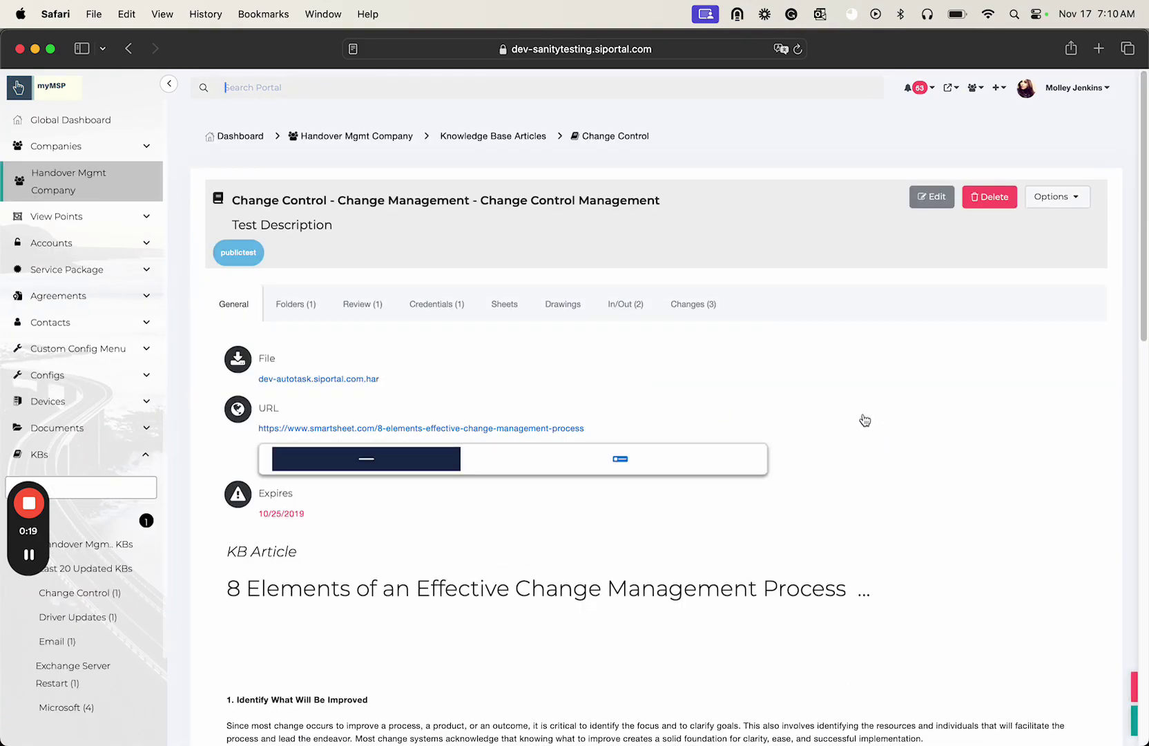
{"action": "scroll", "coordinate": [865, 420], "scroll_direction": "down", "scroll_amount": 15}
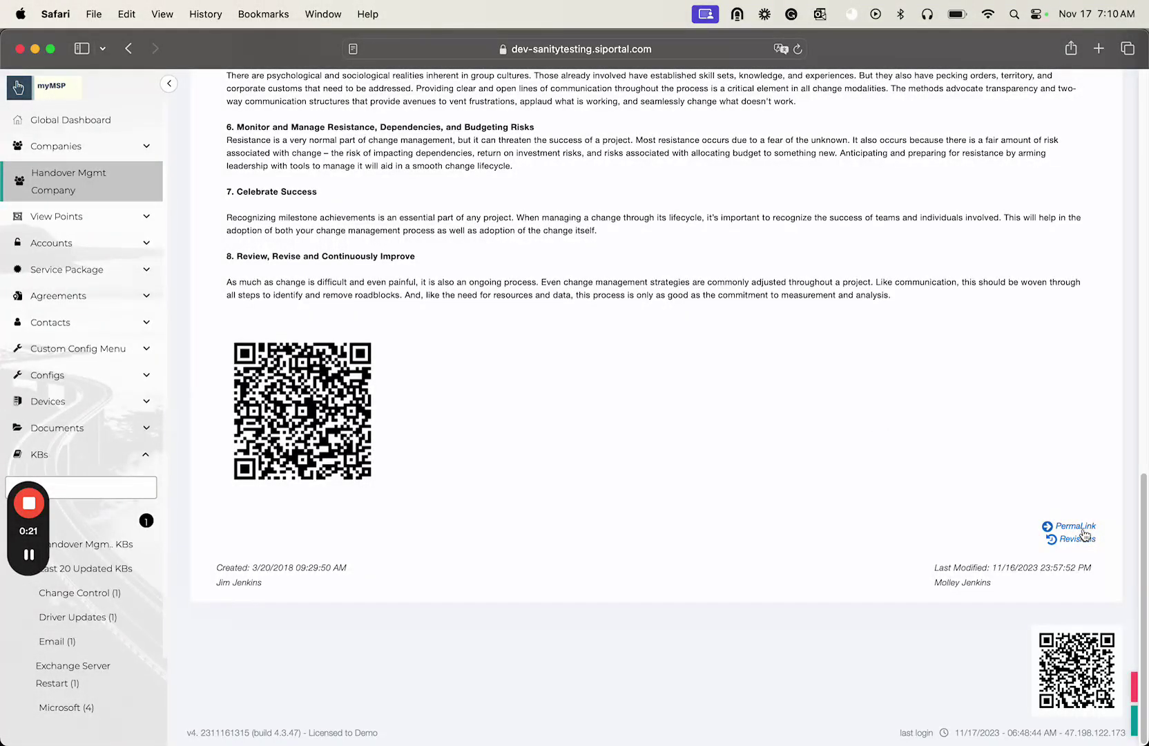
- Load the Change Control Management article's copied permalink in Chrome Incognito and scroll through the page
{"action": "left_click", "coordinate": [1083, 531]}
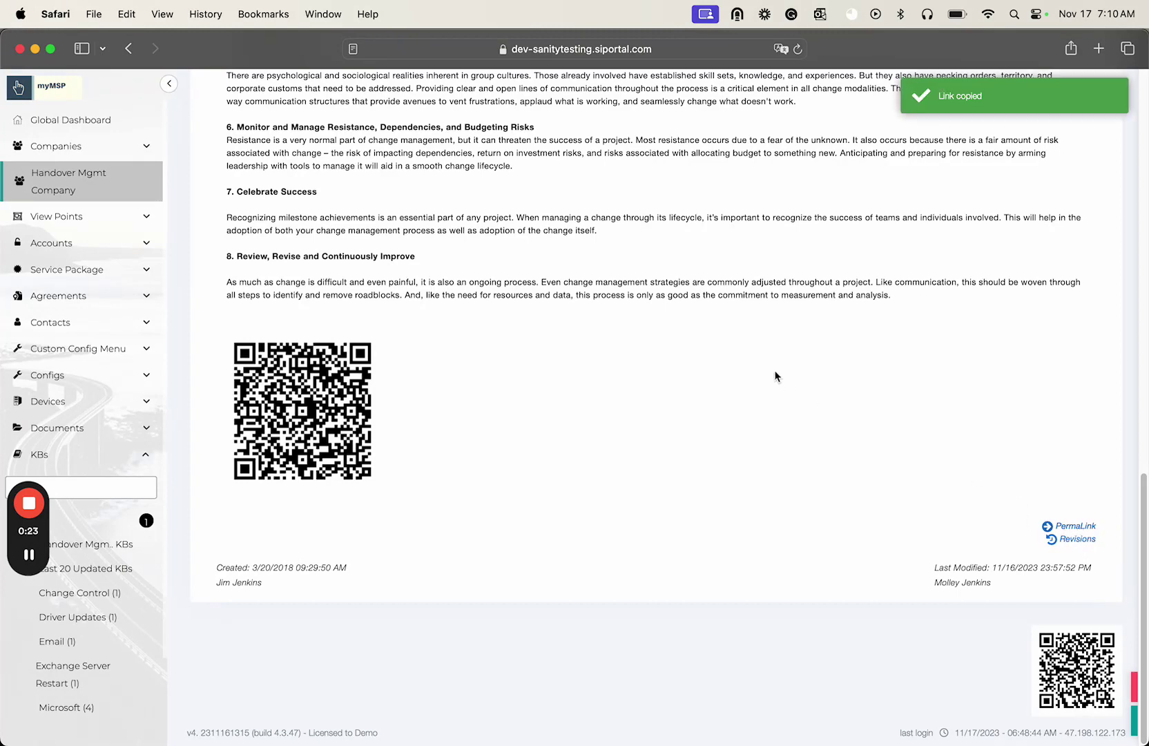
{"action": "key", "text": "super+Tab"}
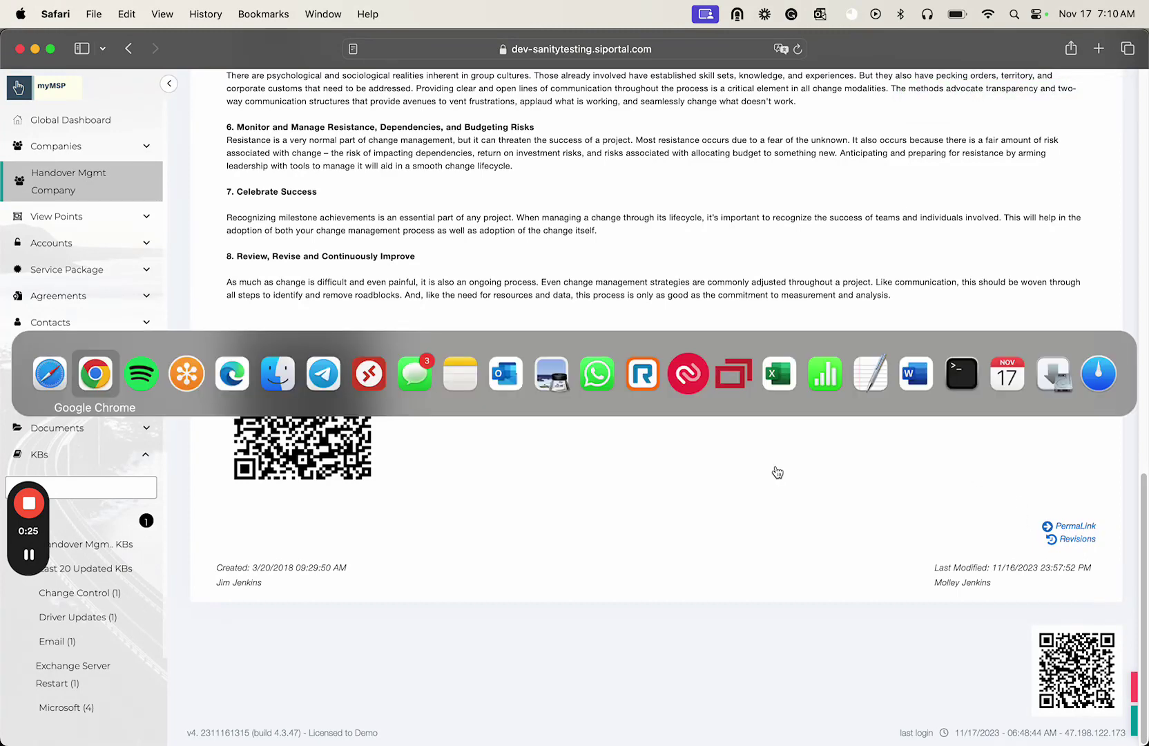
{"action": "key", "text": "super+v"}
{"action": "key", "text": "Return"}
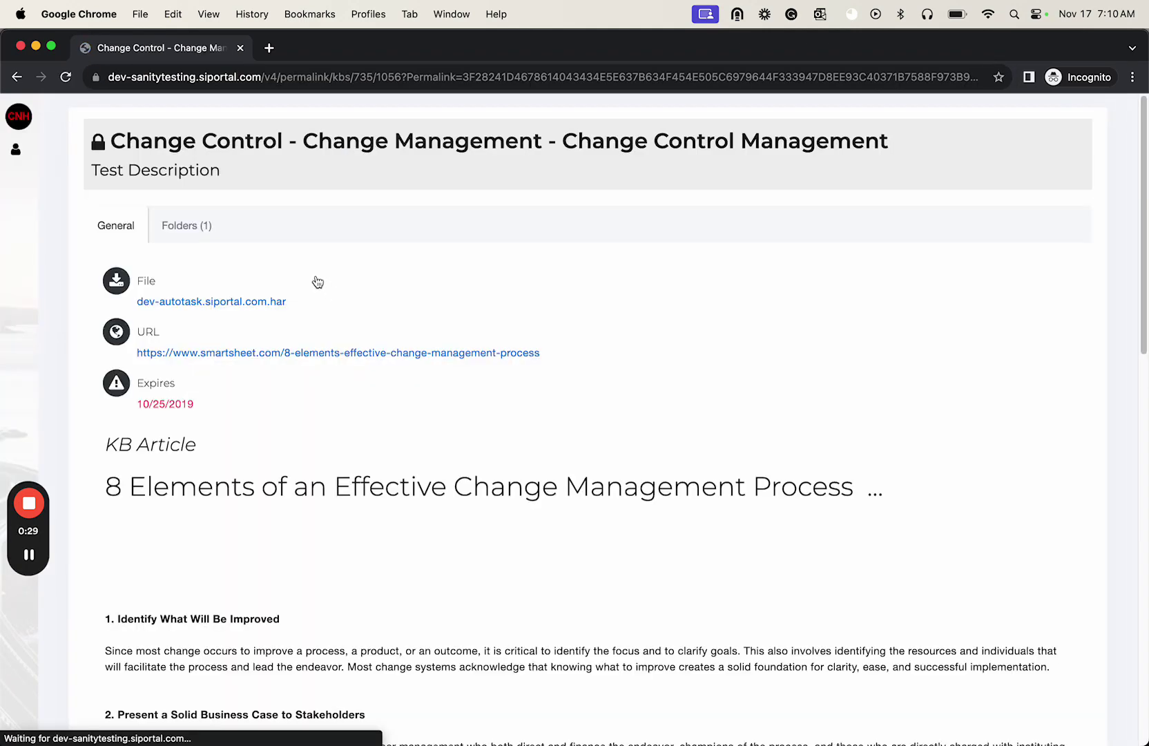
{"action": "scroll", "coordinate": [429, 303], "scroll_direction": "down", "scroll_amount": 3}
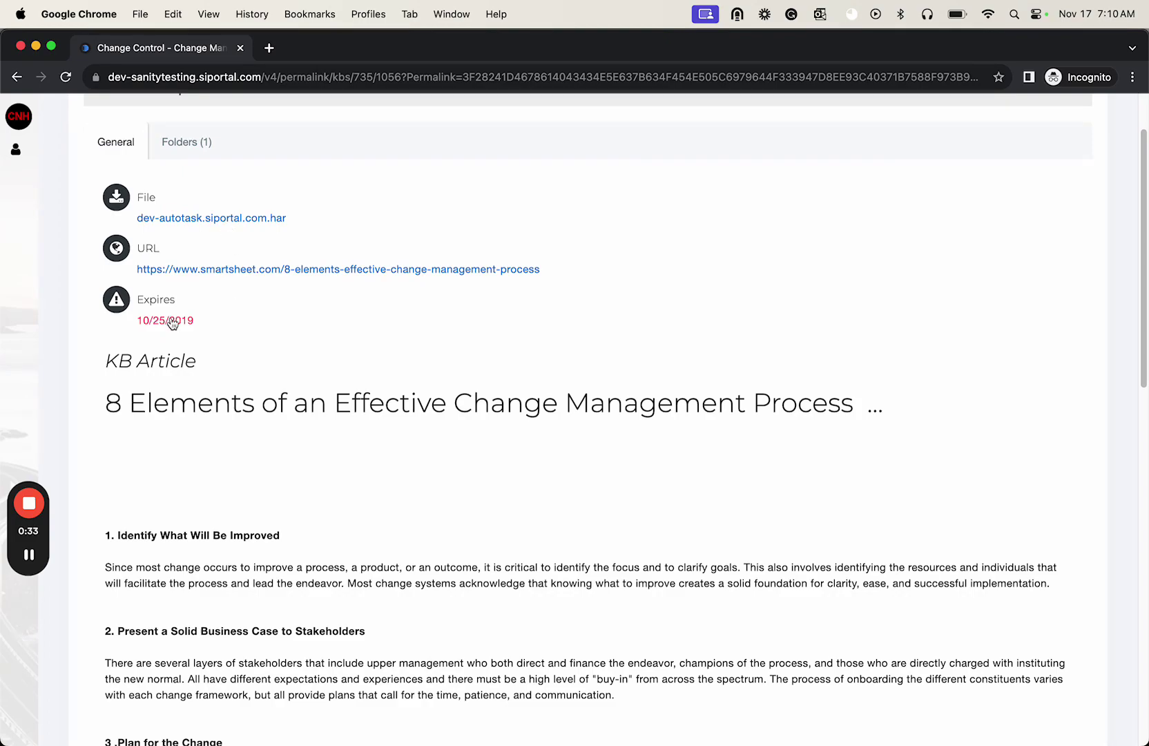
{"action": "scroll", "coordinate": [378, 397], "scroll_direction": "down", "scroll_amount": 5}
{"action": "scroll", "coordinate": [282, 350], "scroll_direction": "down", "scroll_amount": 8}
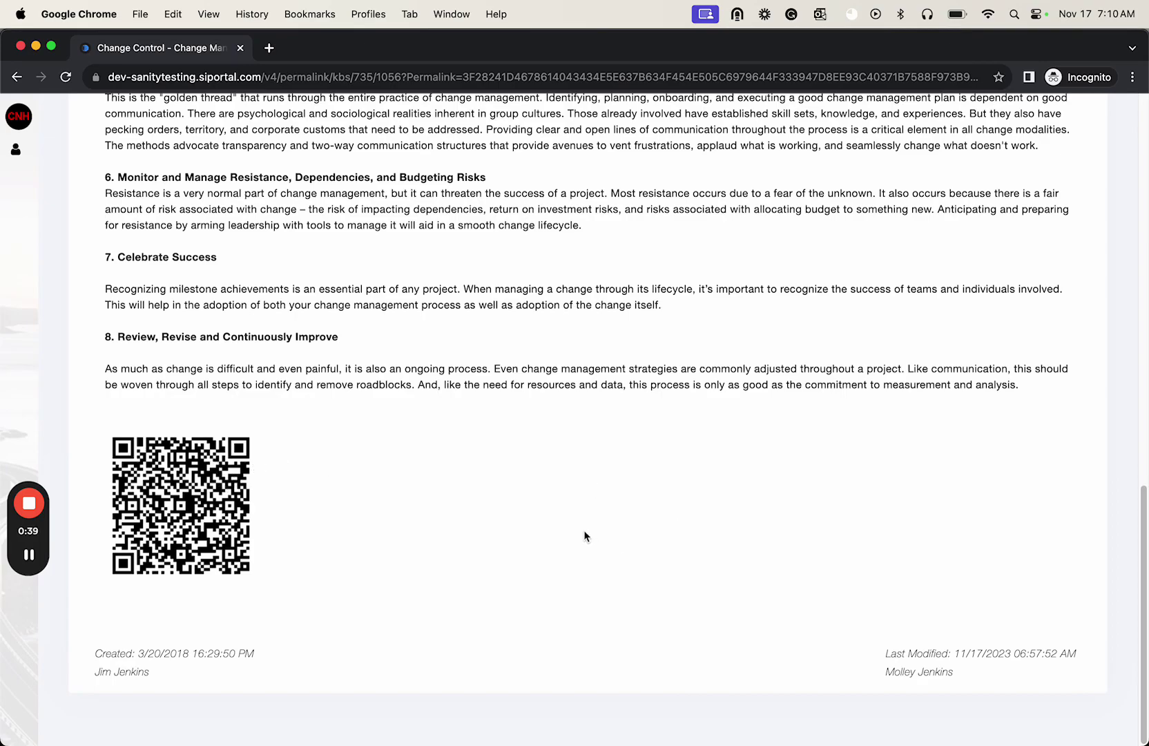
{"action": "scroll", "coordinate": [584, 536], "scroll_direction": "up", "scroll_amount": 15}
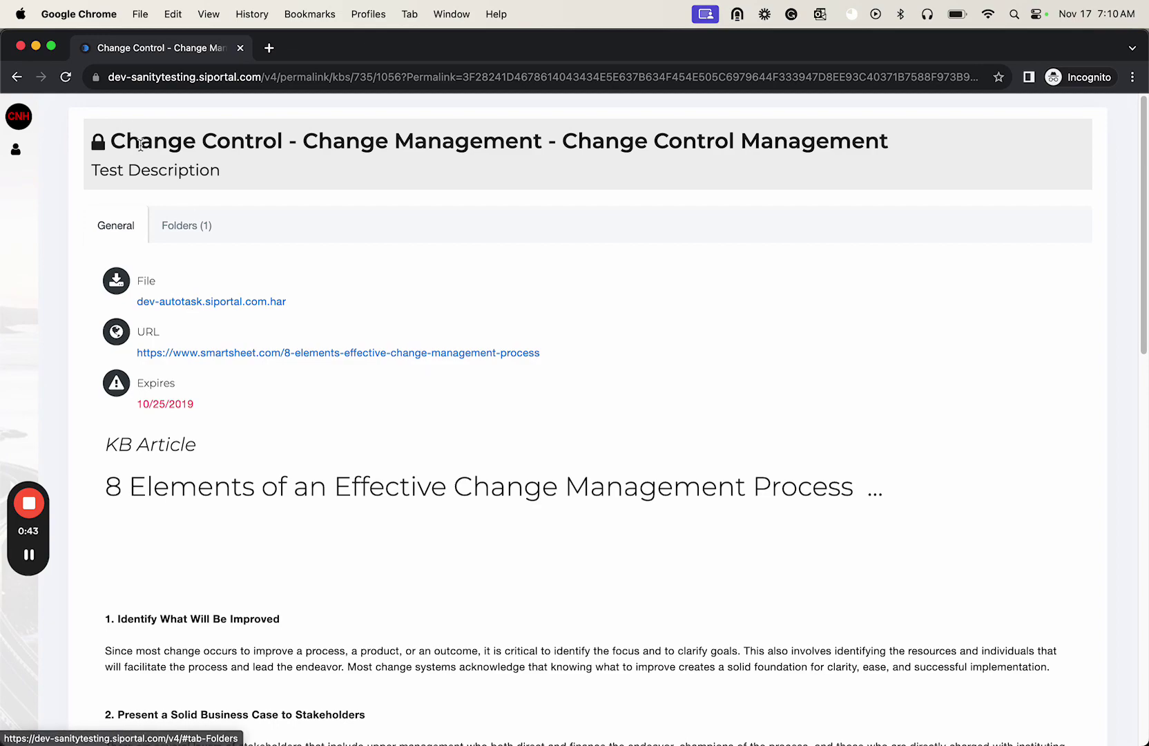
{"action": "key", "text": "super+Tab"}
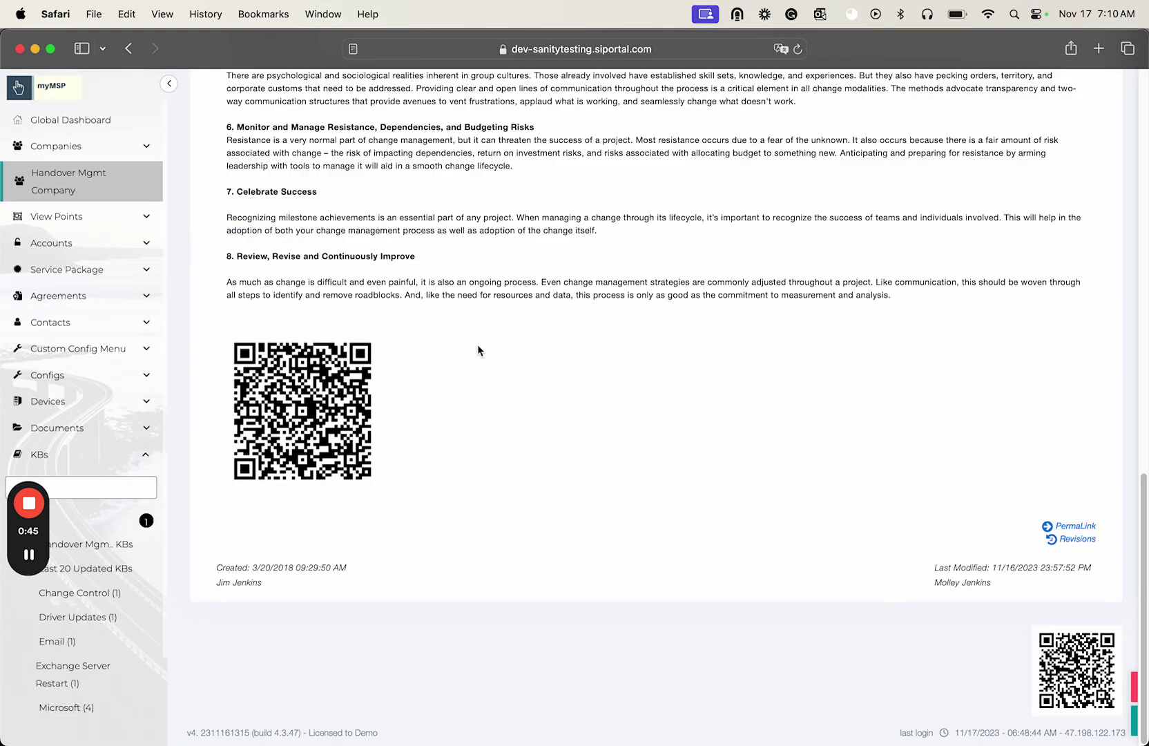
- Review the Site Options Publishing tab allowing public KBs, forms and documents, then return to the KBs list
{"action": "scroll", "coordinate": [478, 344], "scroll_direction": "up", "scroll_amount": 15}
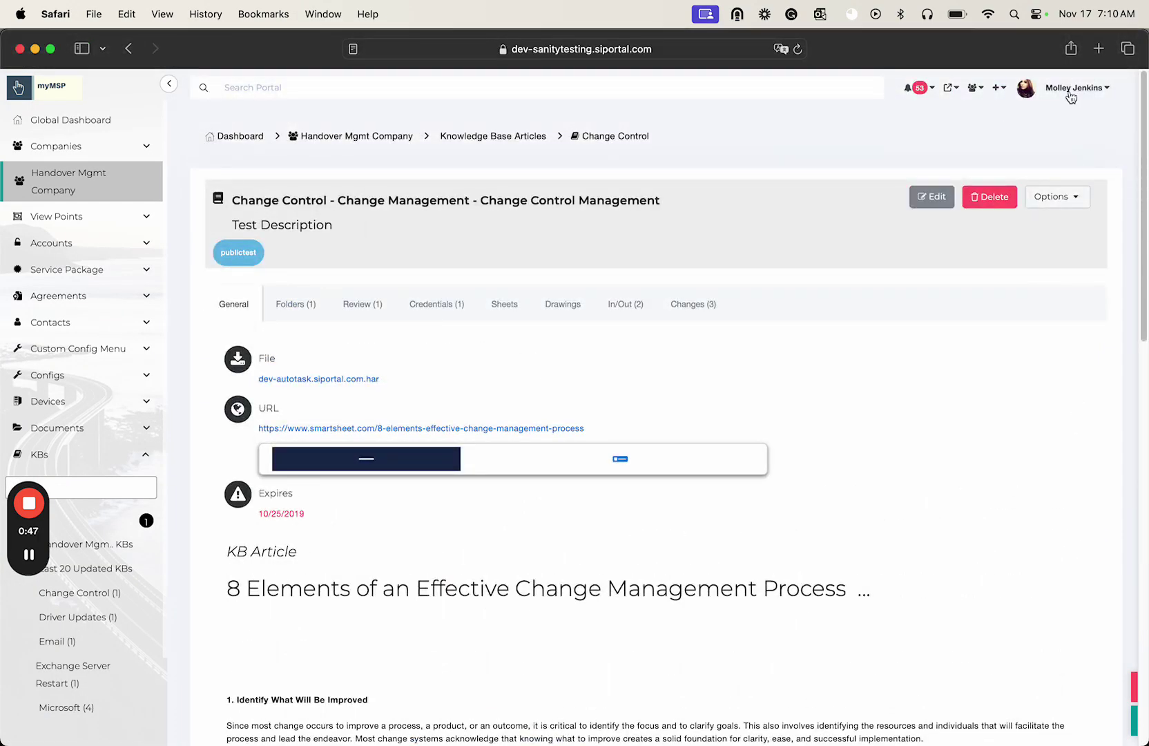
{"action": "left_click", "coordinate": [1070, 92]}
{"action": "left_click", "coordinate": [1063, 177]}
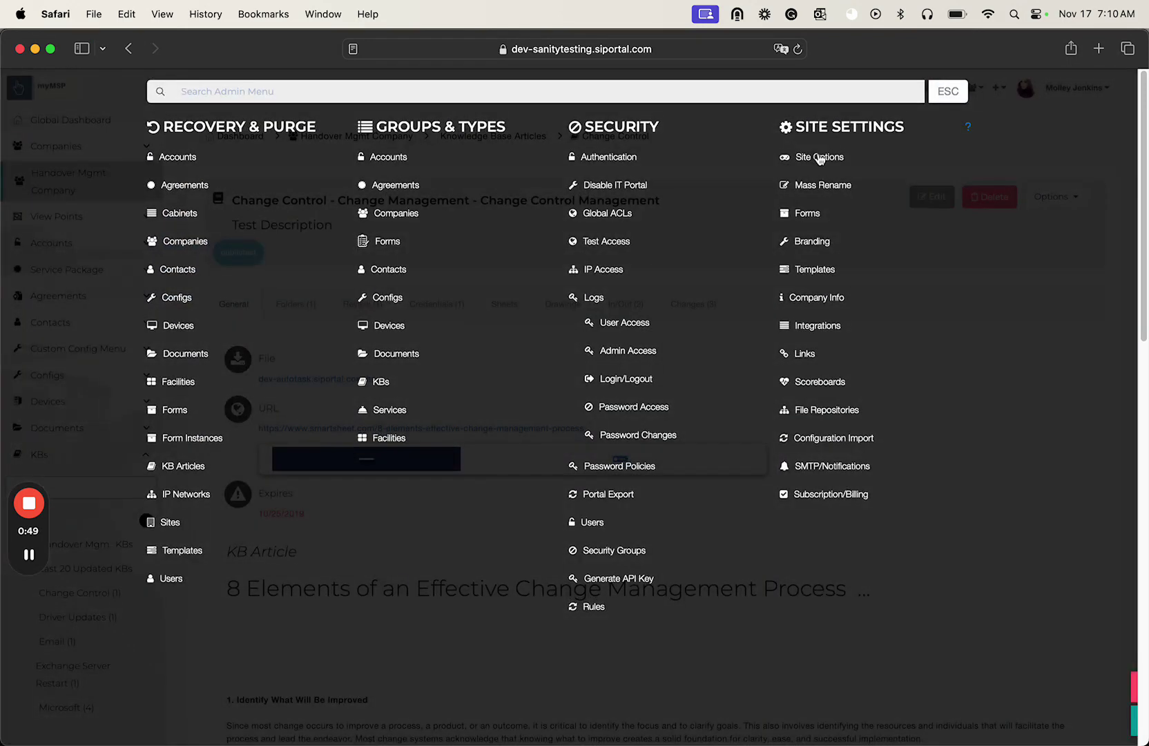
{"action": "left_click", "coordinate": [819, 157]}
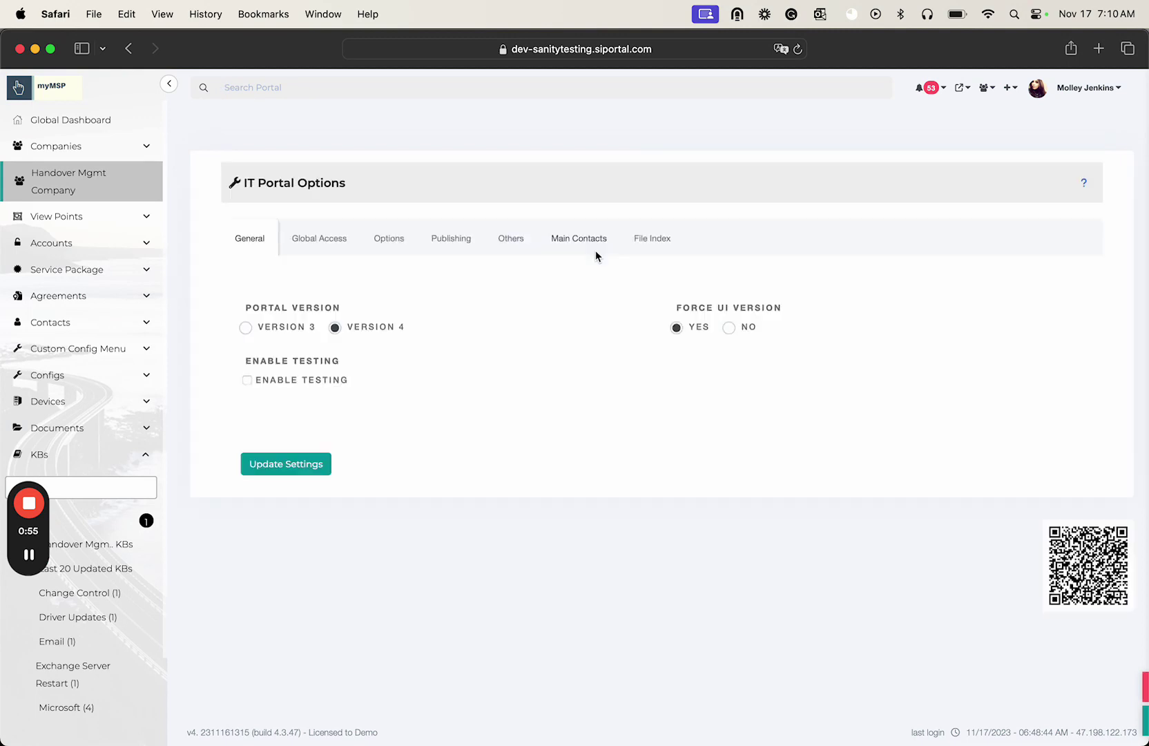
{"action": "left_click", "coordinate": [450, 242]}
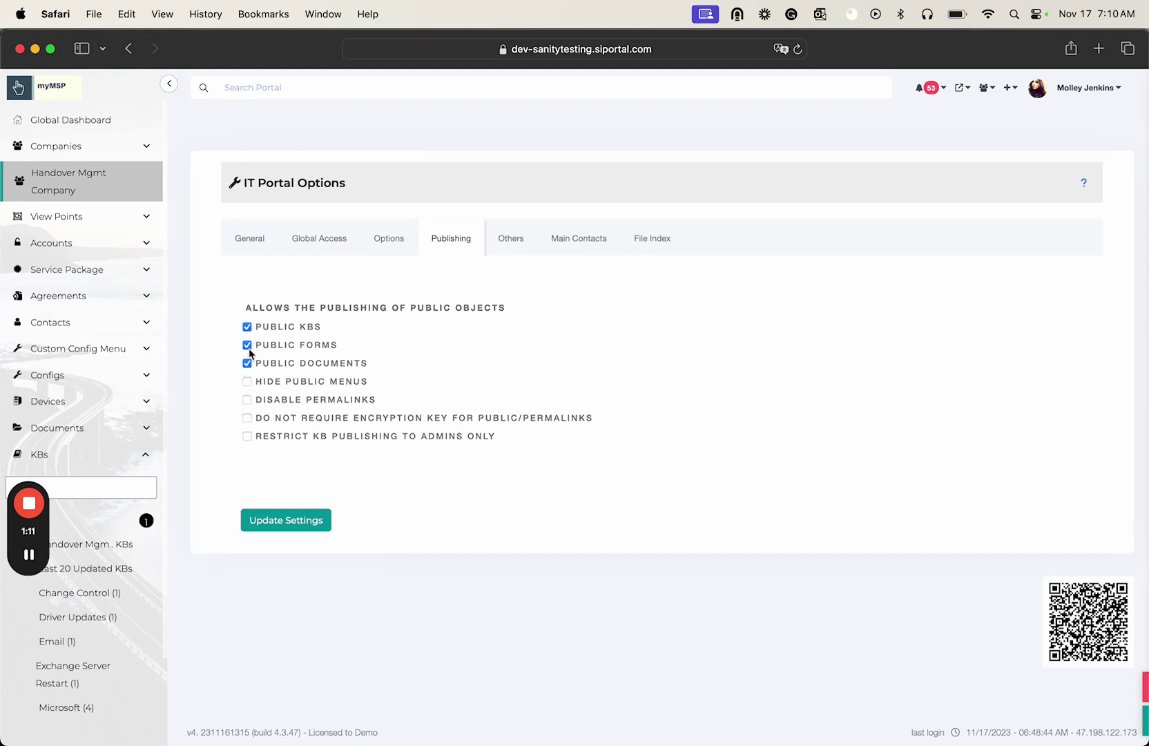
{"action": "left_click", "coordinate": [145, 523]}
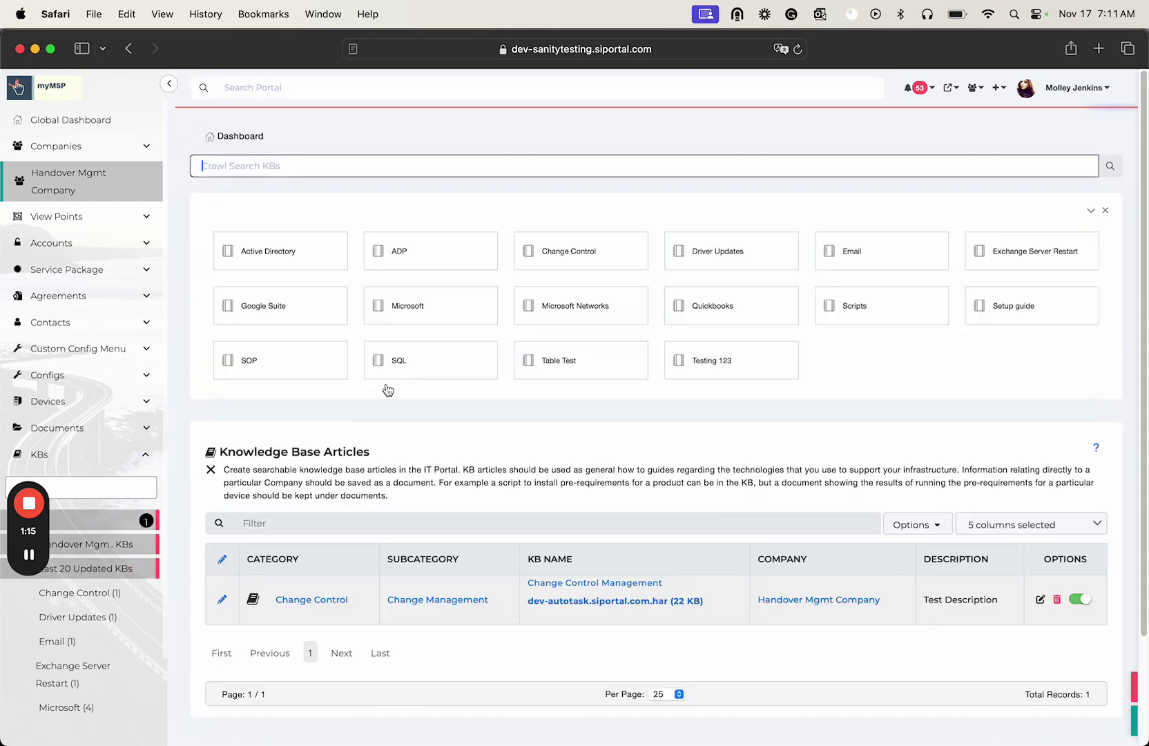
- Edit the Change Control Management article to set Public to YES with a public password, then save and close
{"action": "left_click", "coordinate": [561, 585]}
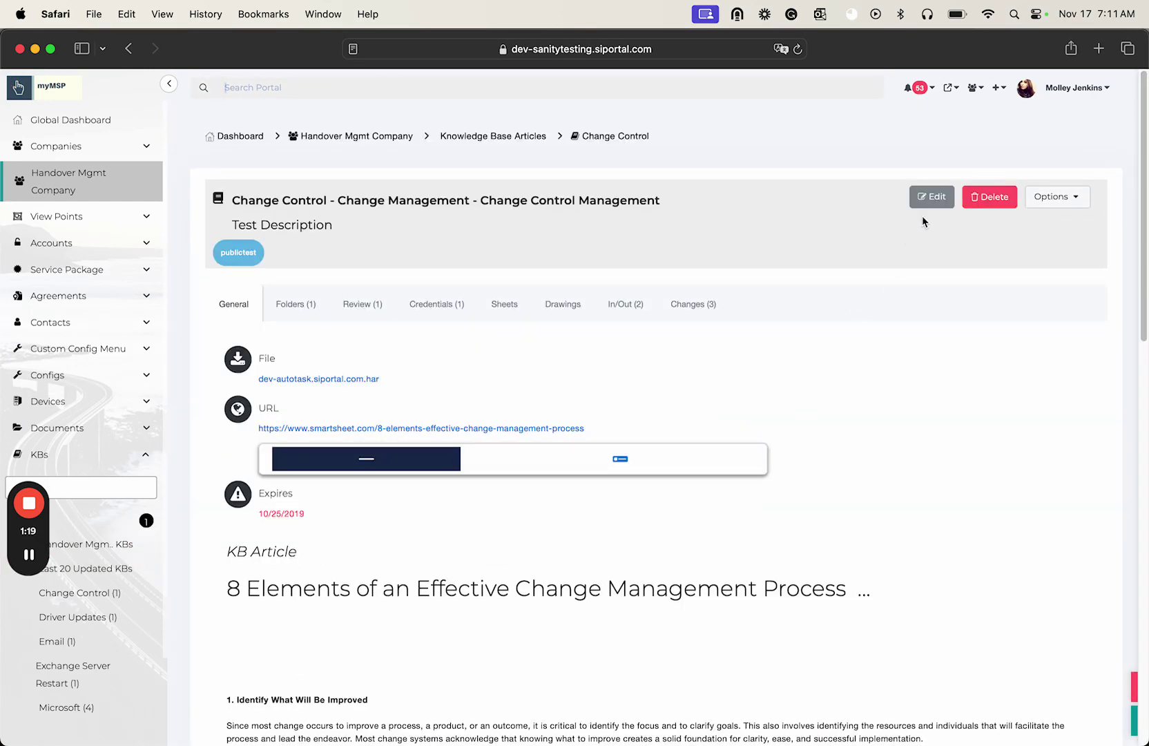
{"action": "left_click", "coordinate": [928, 198]}
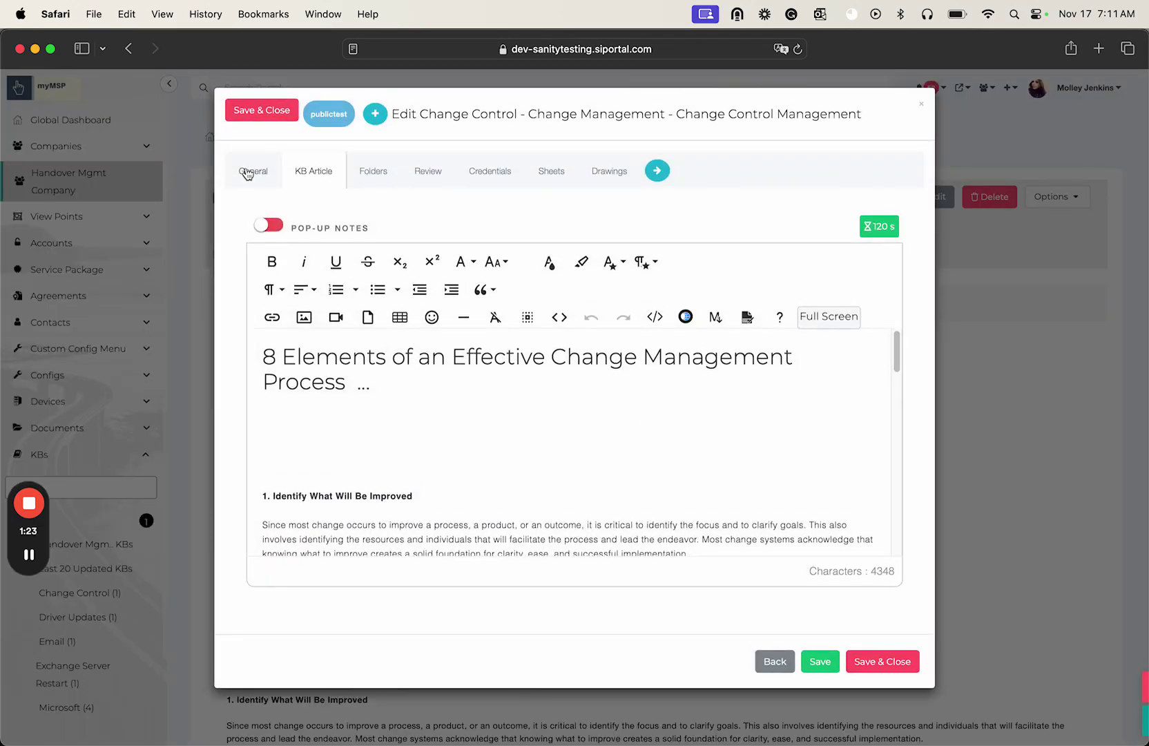
{"action": "left_click", "coordinate": [250, 172]}
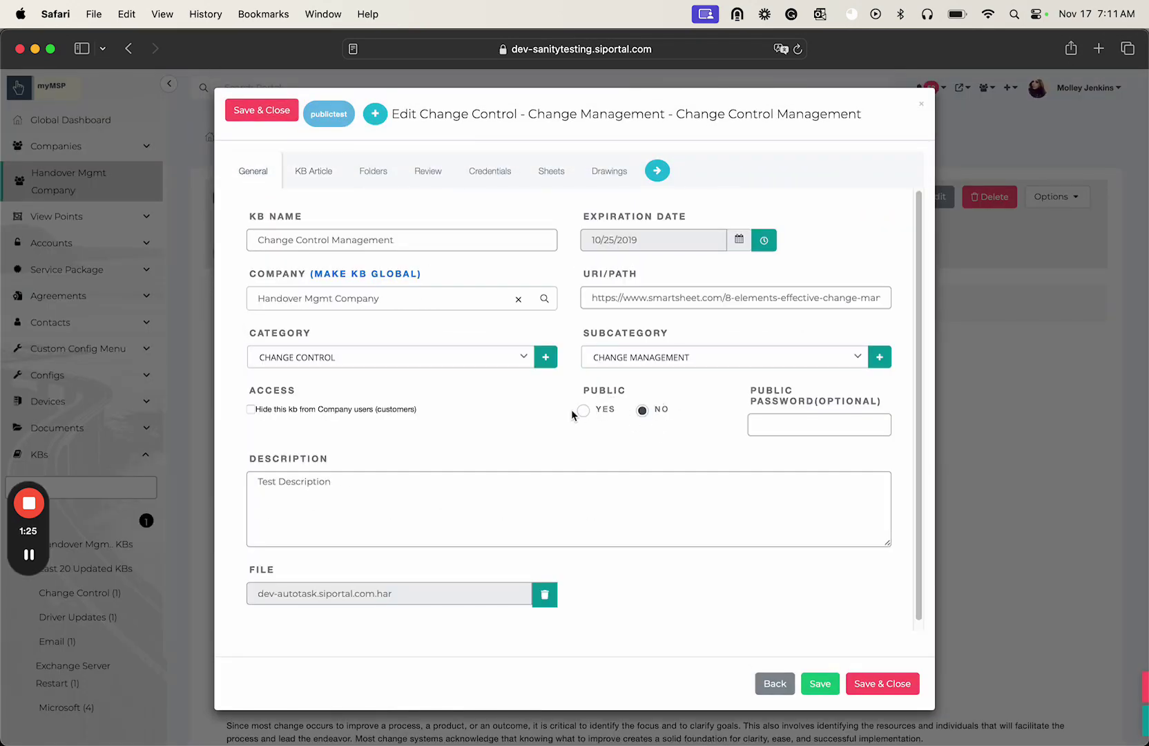
{"action": "left_click", "coordinate": [584, 412]}
{"action": "left_click", "coordinate": [777, 426]}
{"action": "type", "text": "1234"}
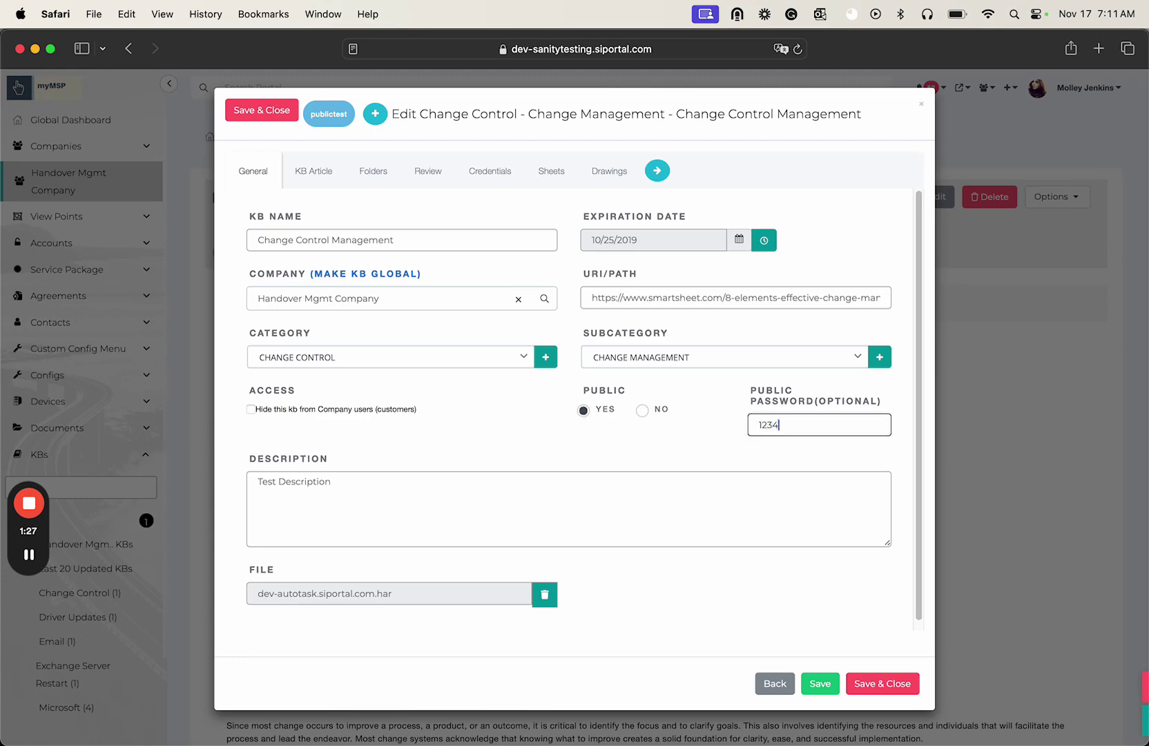
{"action": "left_click", "coordinate": [911, 665]}
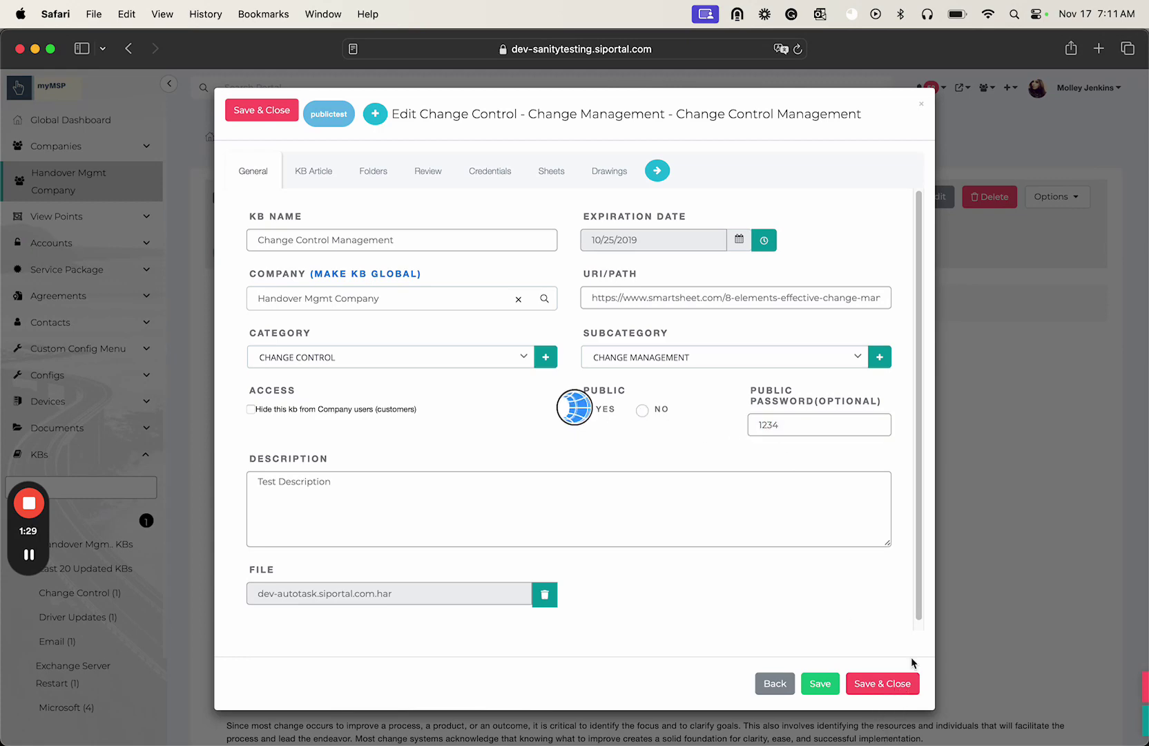
{"action": "scroll", "coordinate": [1040, 490], "scroll_direction": "down", "scroll_amount": 15}
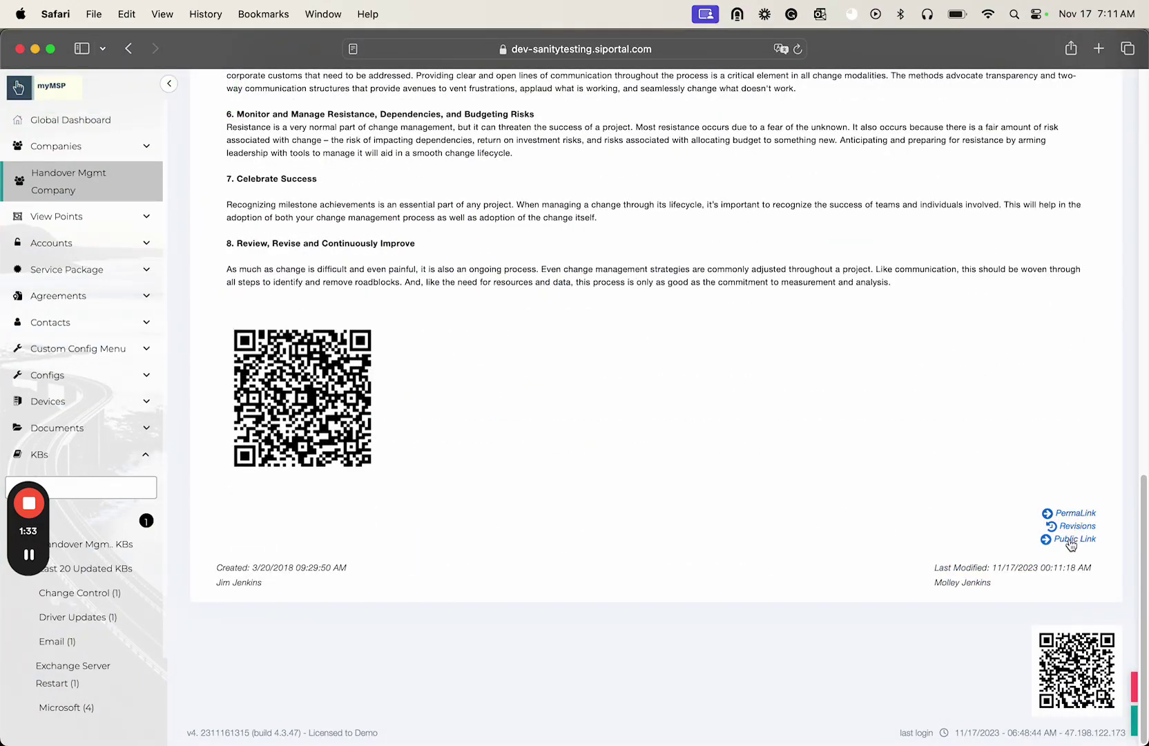
- Load the article's copied public link in Chrome Incognito and unlock it with the public password
{"action": "left_click", "coordinate": [1076, 540]}
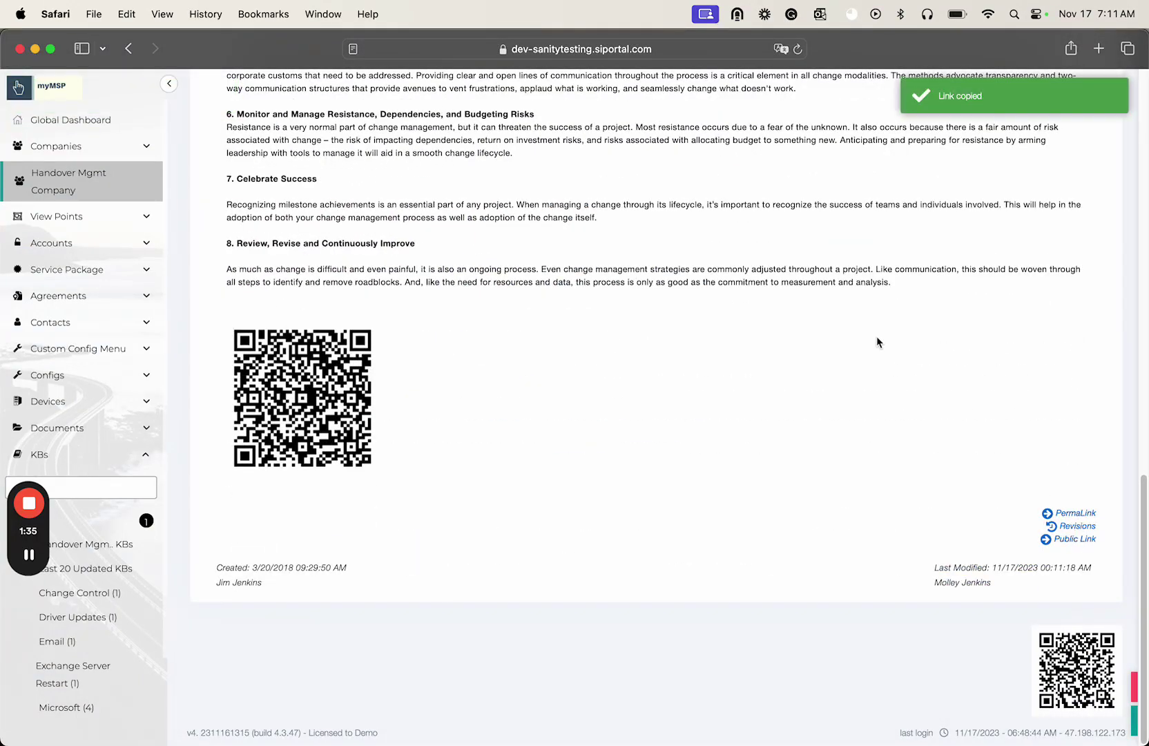
{"action": "key", "text": "super+Tab"}
{"action": "left_click", "coordinate": [432, 78]}
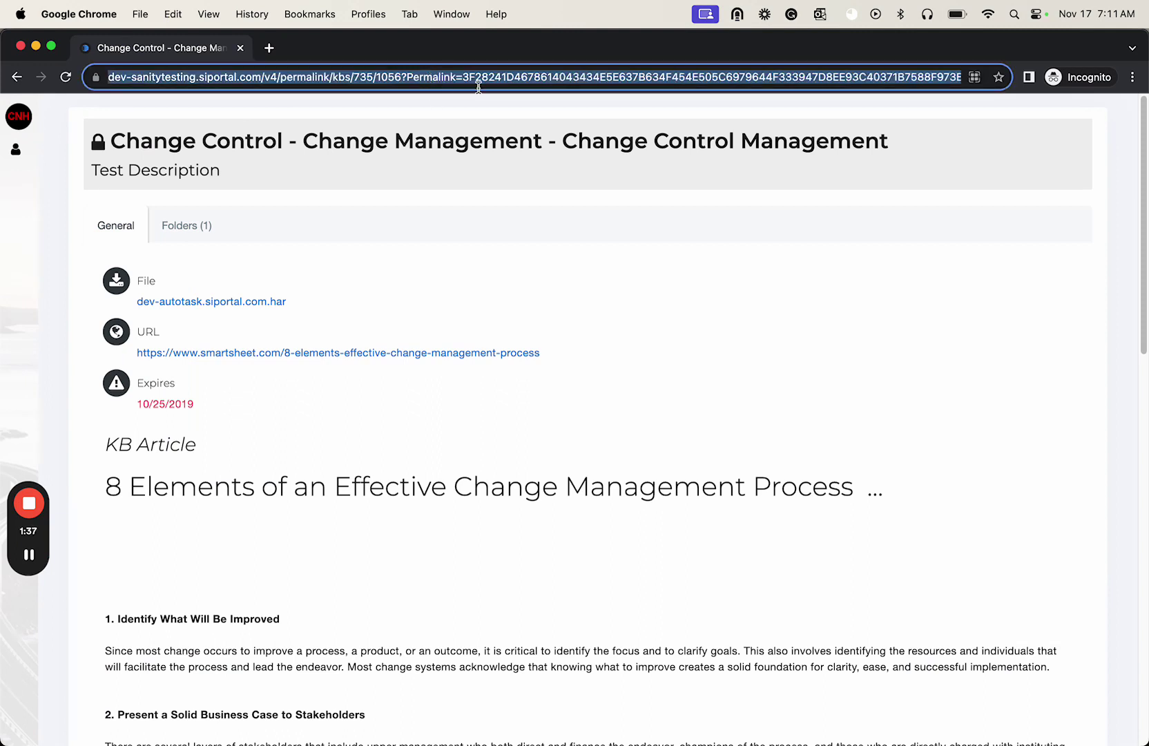
{"action": "key", "text": "super+v"}
{"action": "key", "text": "Return"}
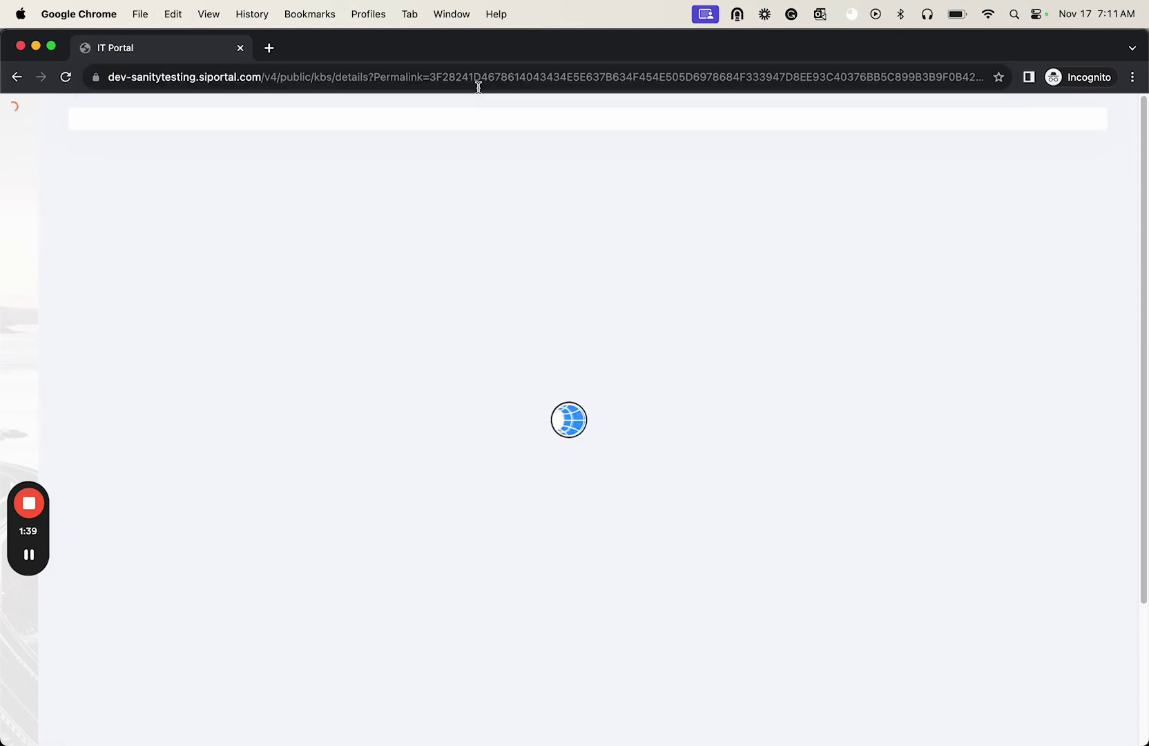
{"action": "left_click", "coordinate": [433, 198]}
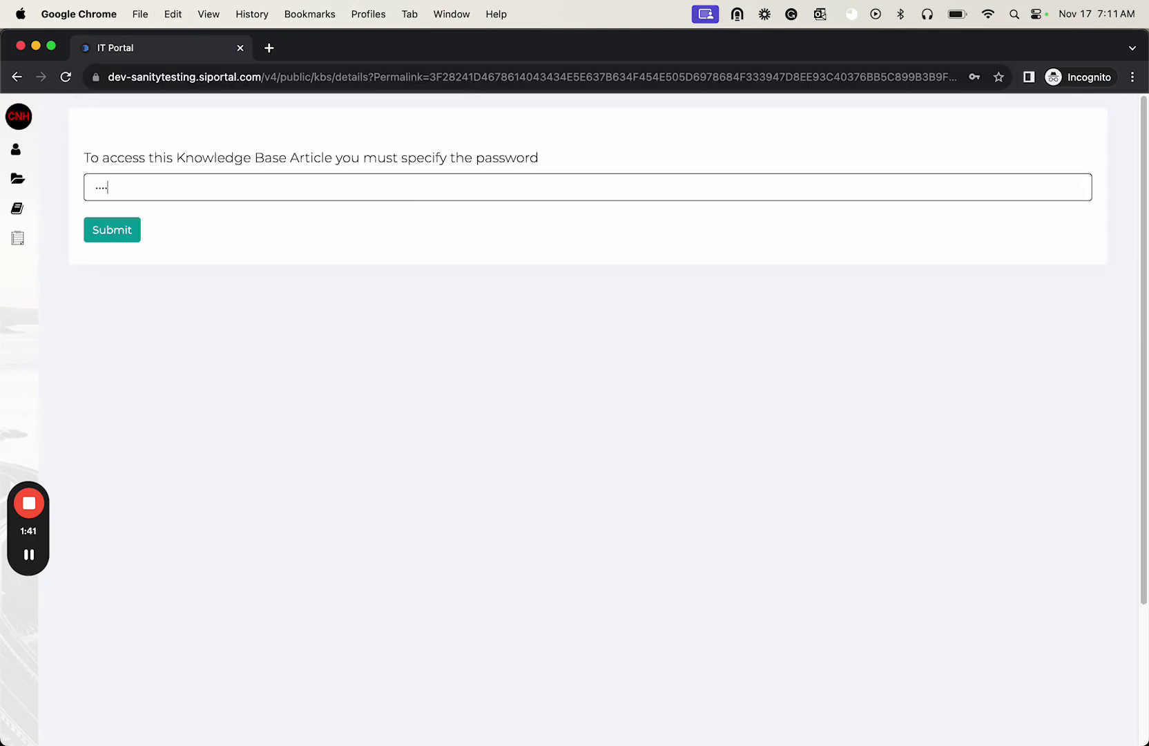
{"action": "left_click", "coordinate": [131, 236]}
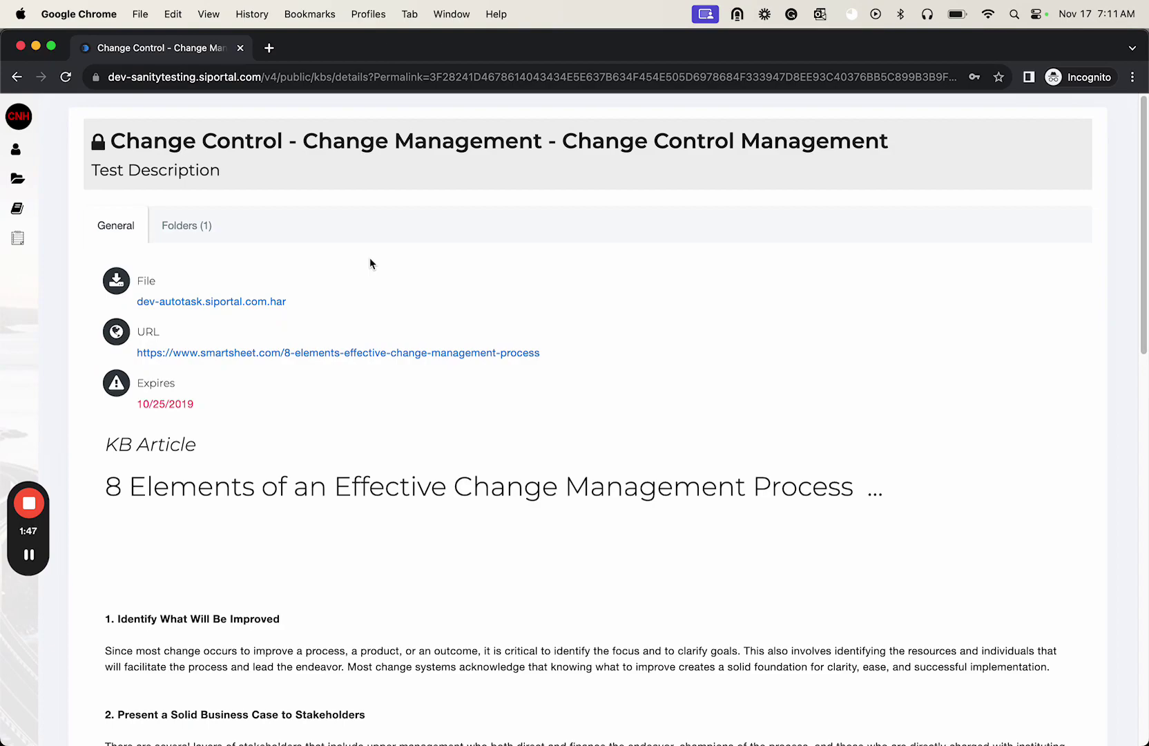
{"action": "scroll", "coordinate": [370, 258], "scroll_direction": "down", "scroll_amount": 15}
- View the list of public KBs from the shared article page in Incognito
{"action": "scroll", "coordinate": [370, 263], "scroll_direction": "up", "scroll_amount": 15}
{"action": "mouse_move", "coordinate": [41, 197]}
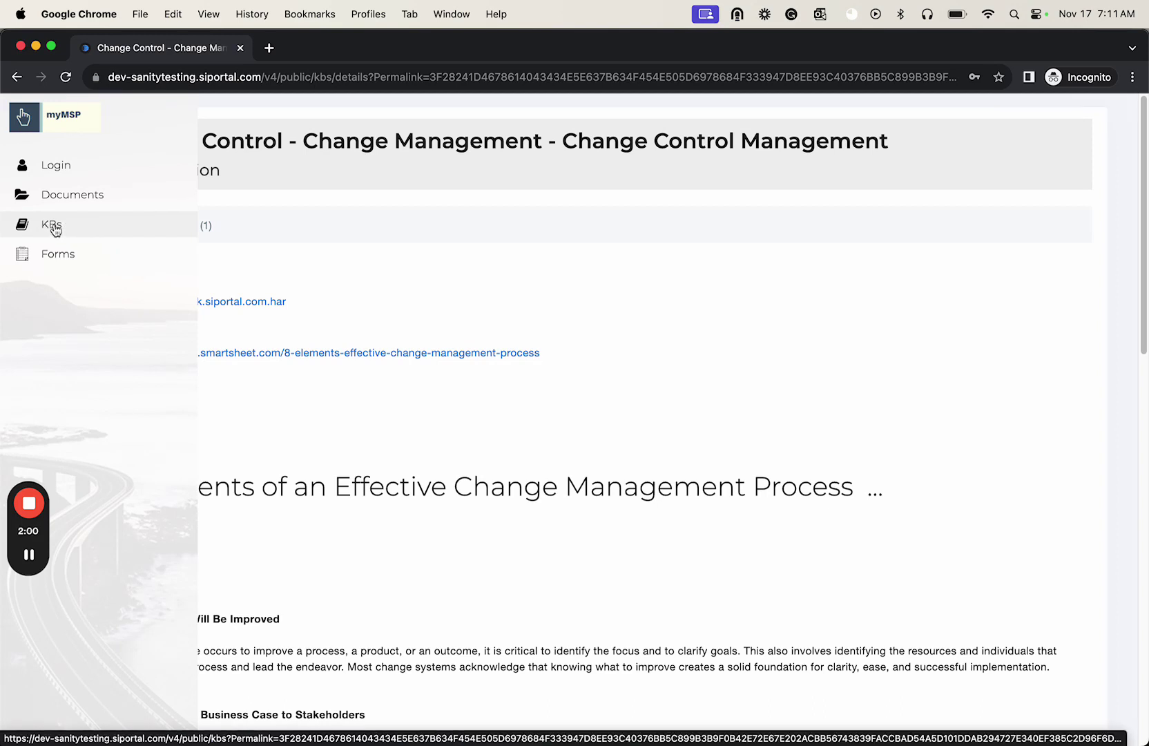
{"action": "left_click", "coordinate": [55, 226]}
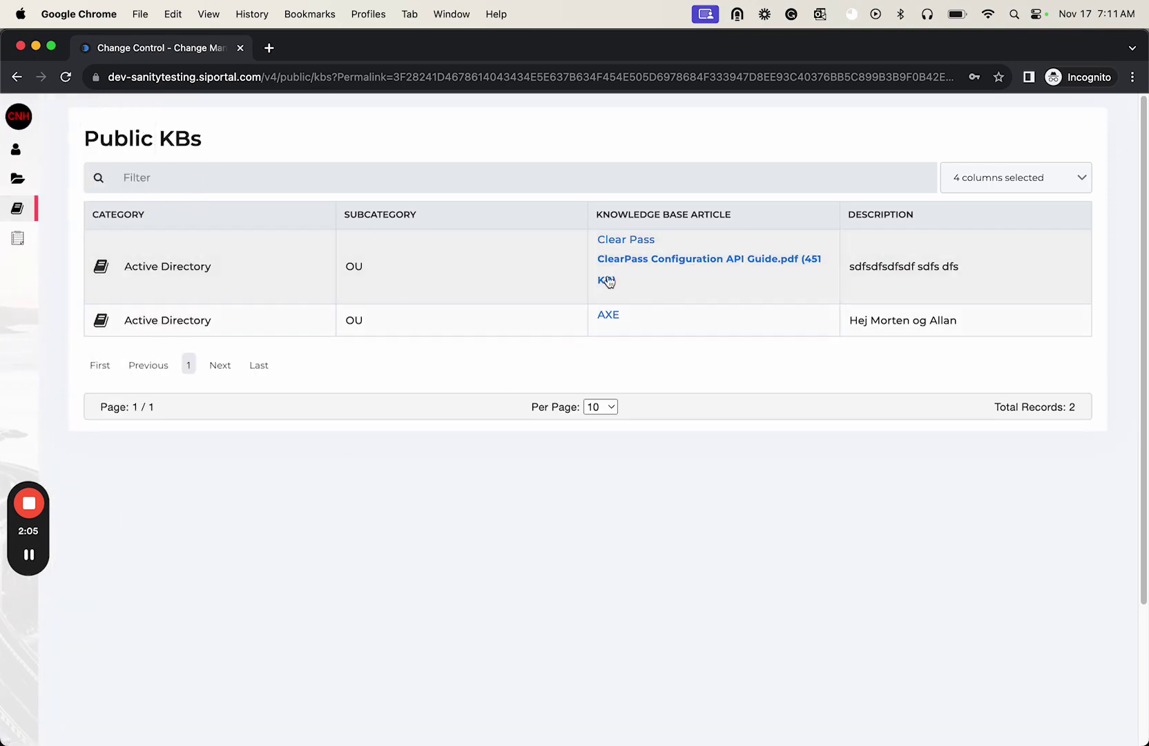
- Back in the portal, expand Documents and open the Assessment folder
{"action": "mouse_move", "coordinate": [2, 219]}
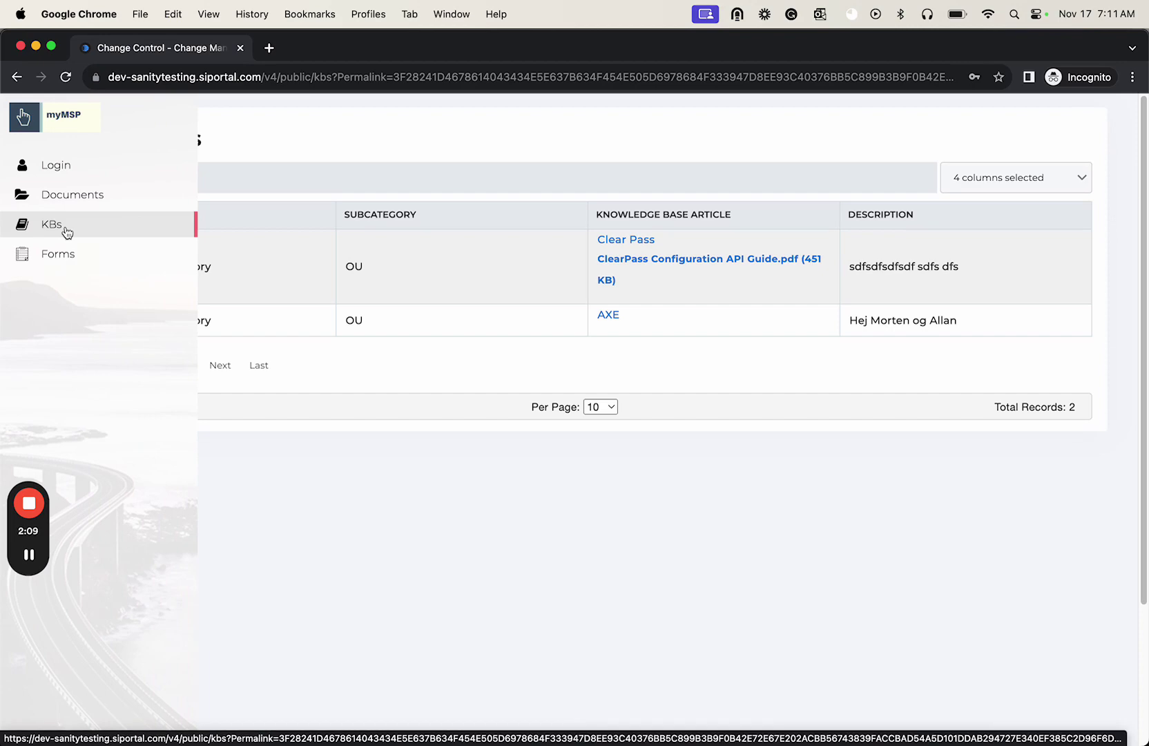
{"action": "key", "text": "super+Tab"}
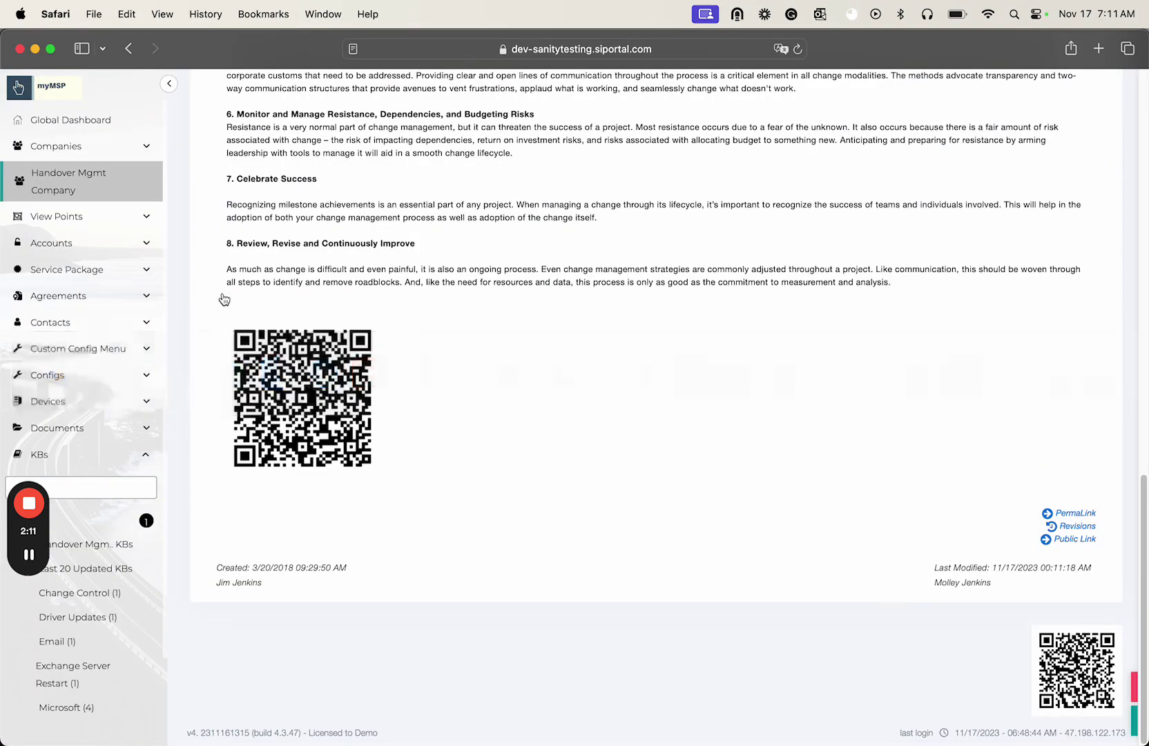
{"action": "left_click", "coordinate": [76, 429]}
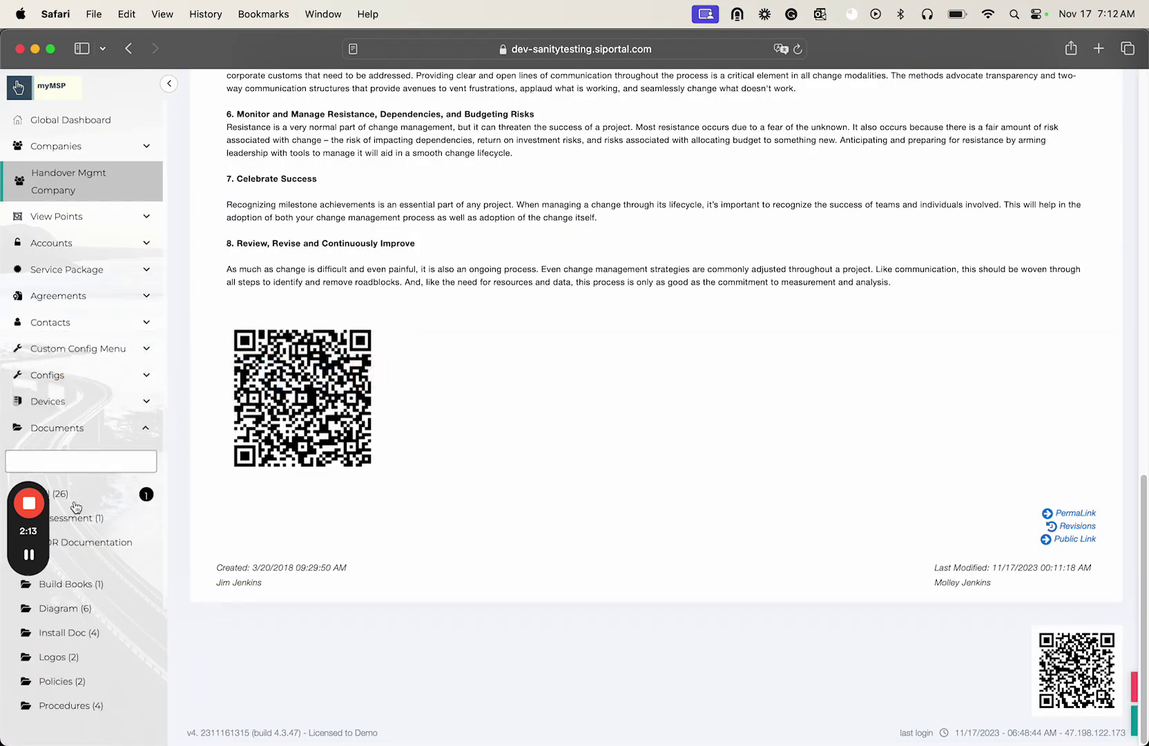
{"action": "left_click", "coordinate": [77, 518]}
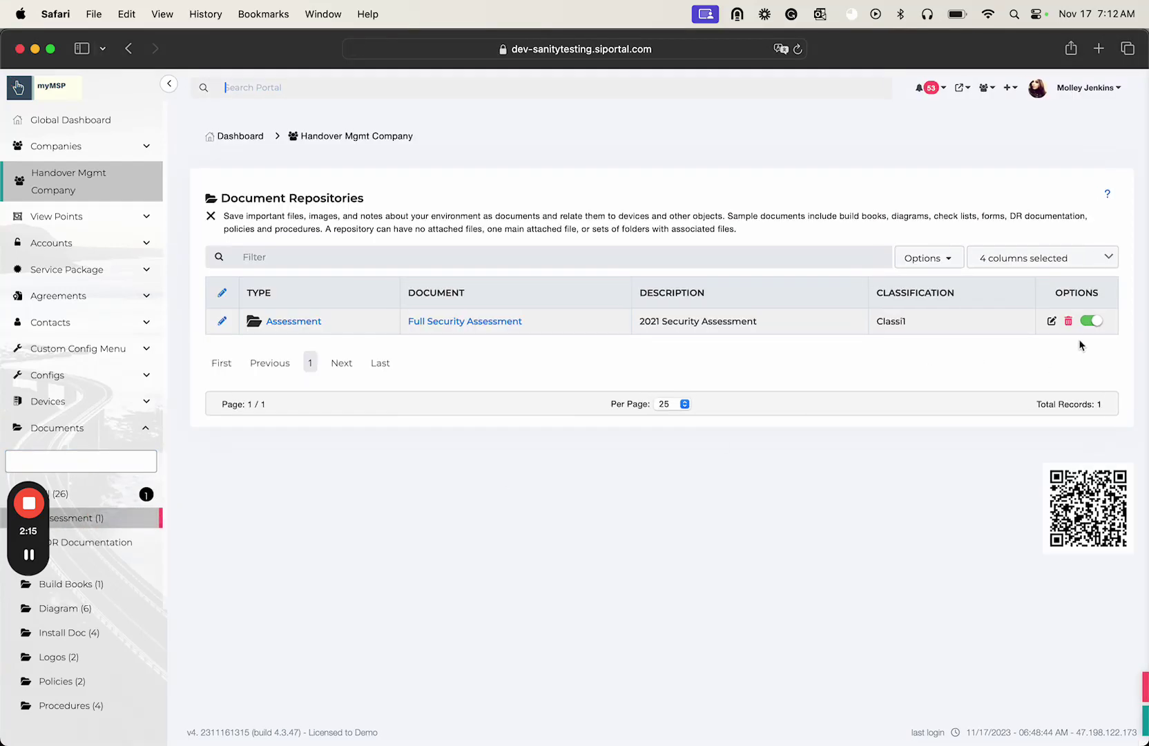
- Set the Full Security Assessment document to Public YES, save it, and open its document page
{"action": "left_click", "coordinate": [1052, 322]}
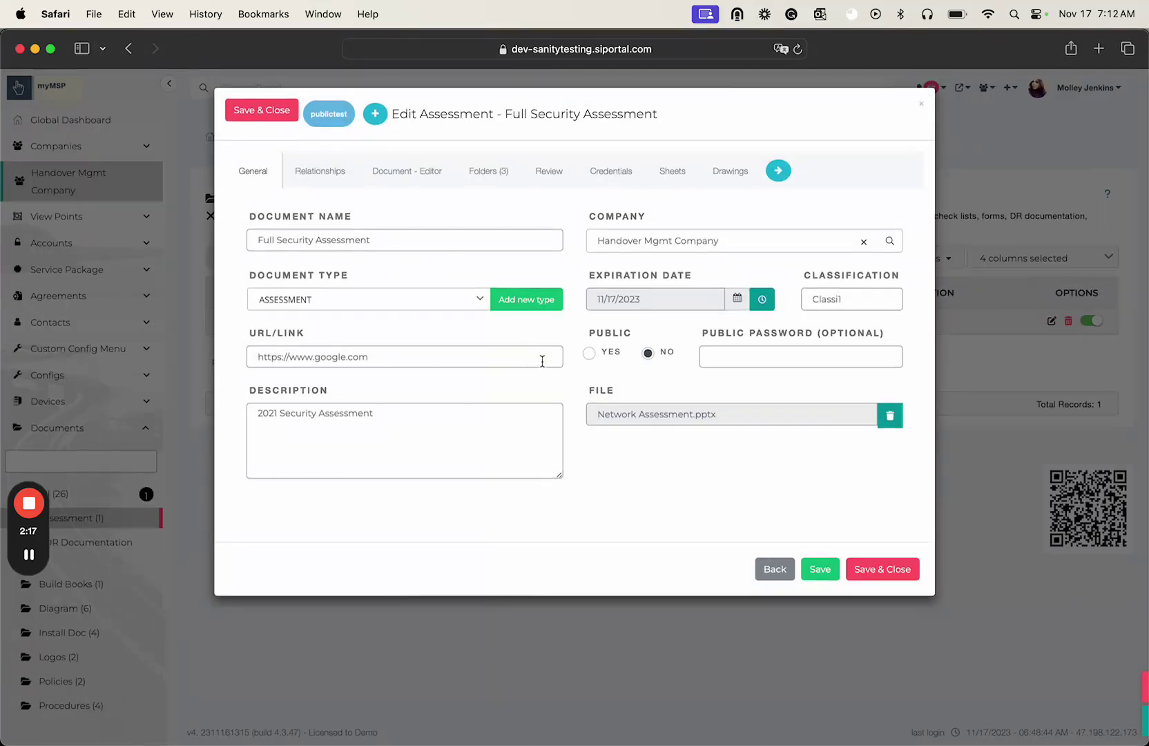
{"action": "left_click", "coordinate": [589, 354]}
{"action": "left_click", "coordinate": [904, 572]}
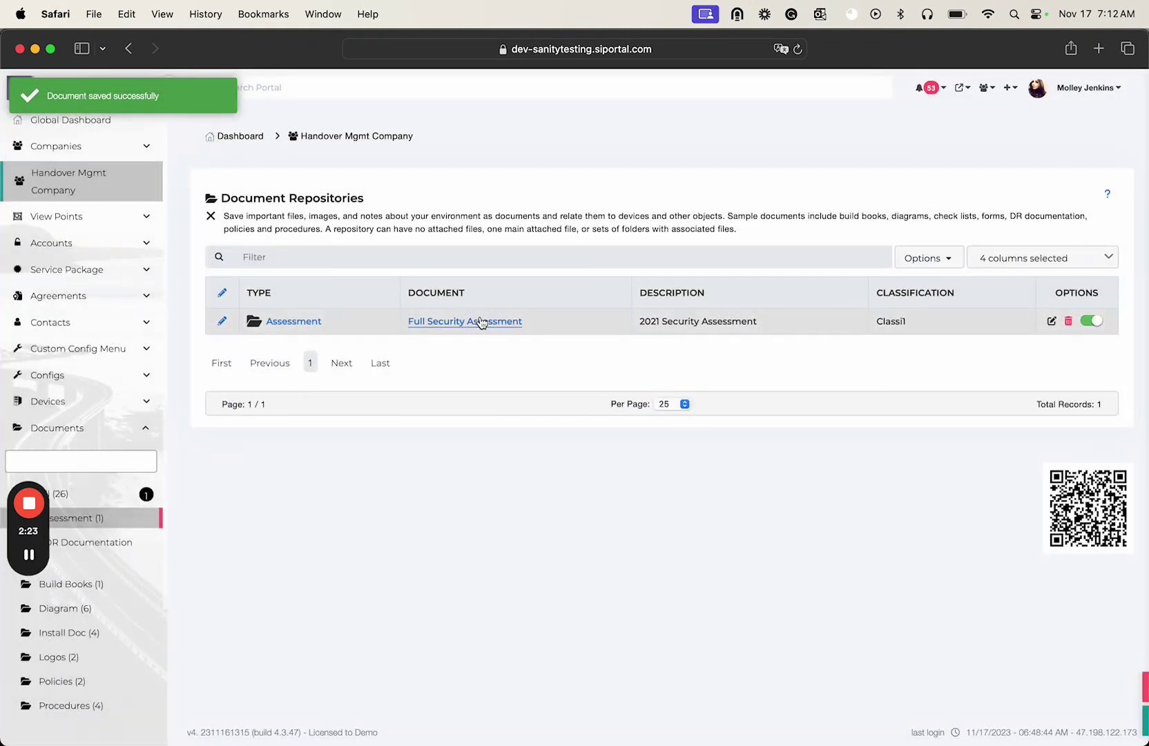
{"action": "left_click", "coordinate": [478, 322]}
{"action": "scroll", "coordinate": [795, 442], "scroll_direction": "down", "scroll_amount": 8}
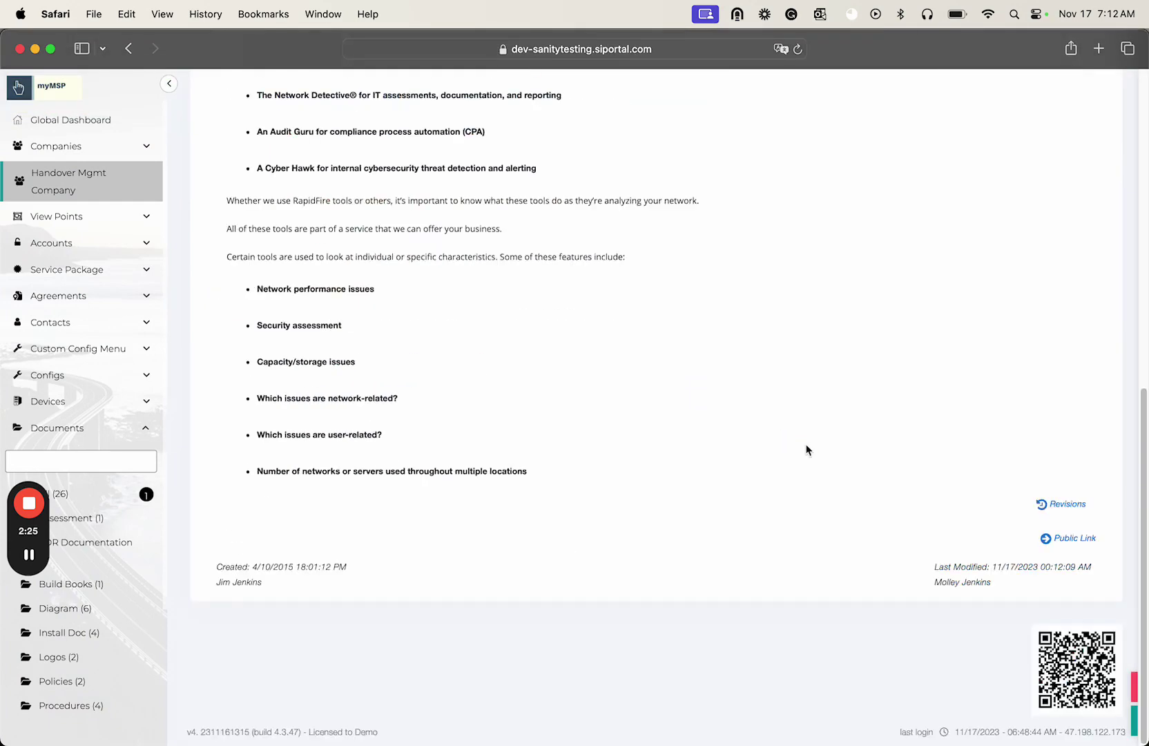
- Load the Full Security Assessment's copied public link in Chrome Incognito and review the public page
{"action": "left_click", "coordinate": [1062, 540]}
{"action": "key", "text": "super+Tab"}
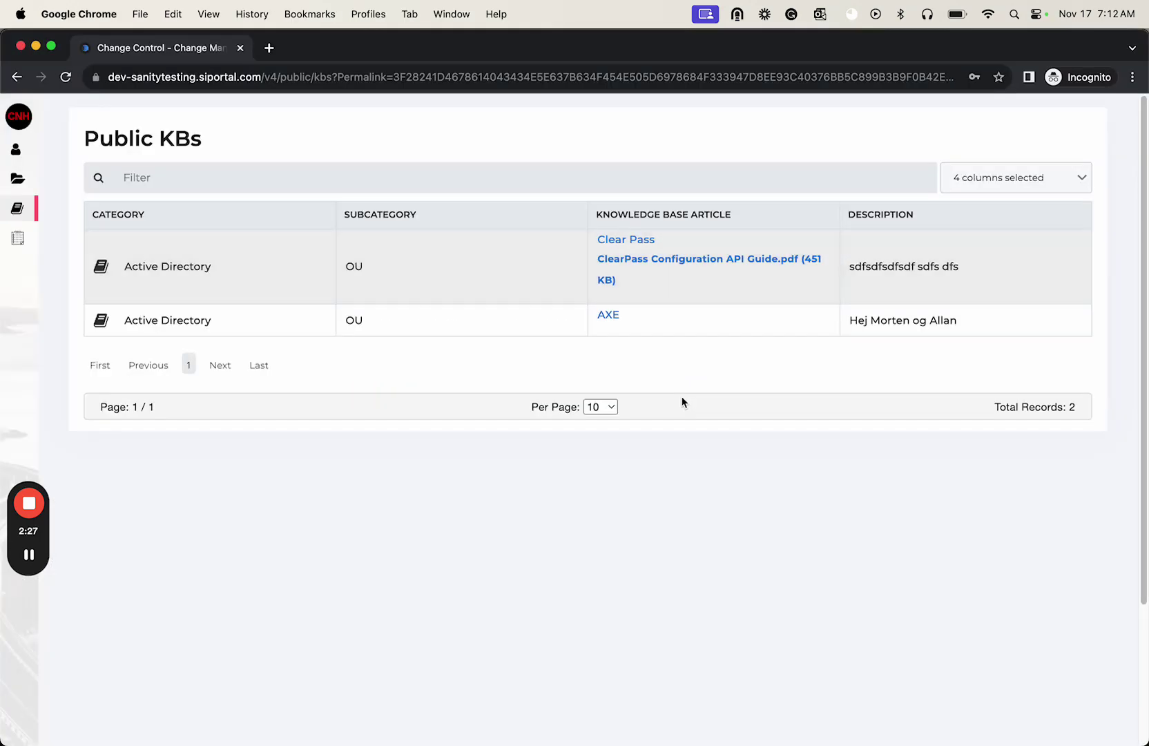
{"action": "left_click", "coordinate": [382, 81]}
{"action": "key", "text": "super+v"}
{"action": "key", "text": "Return"}
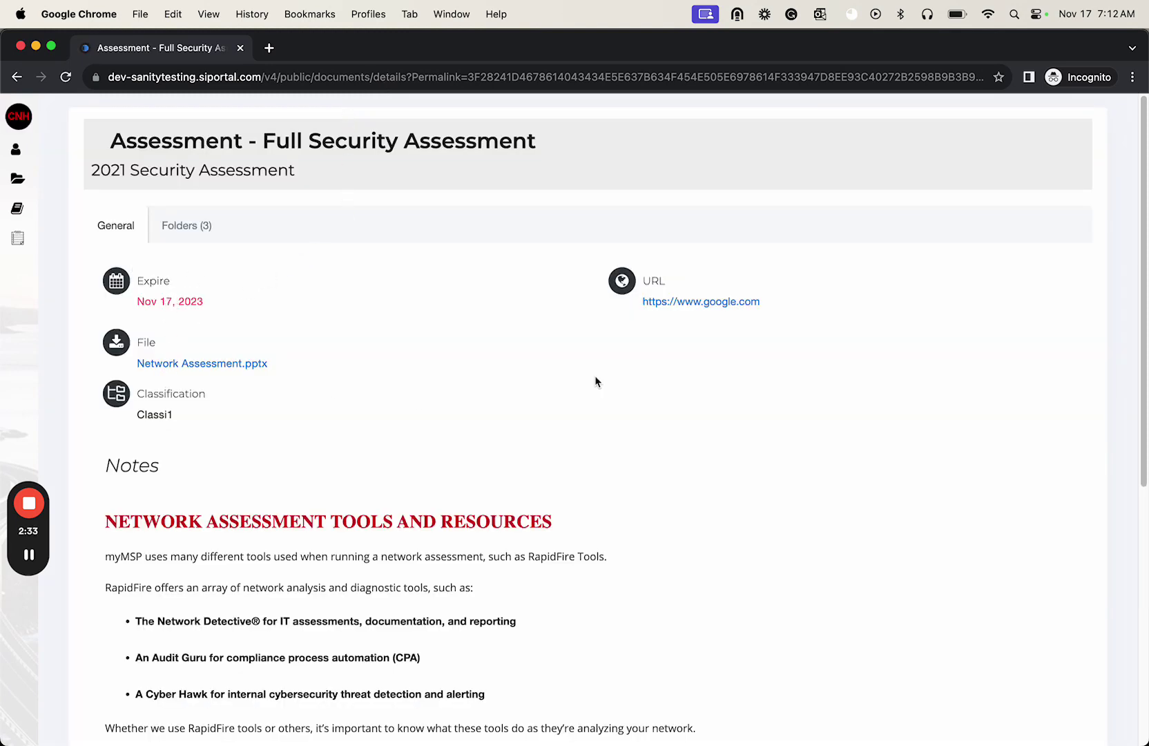
{"action": "mouse_move", "coordinate": [634, 302]}
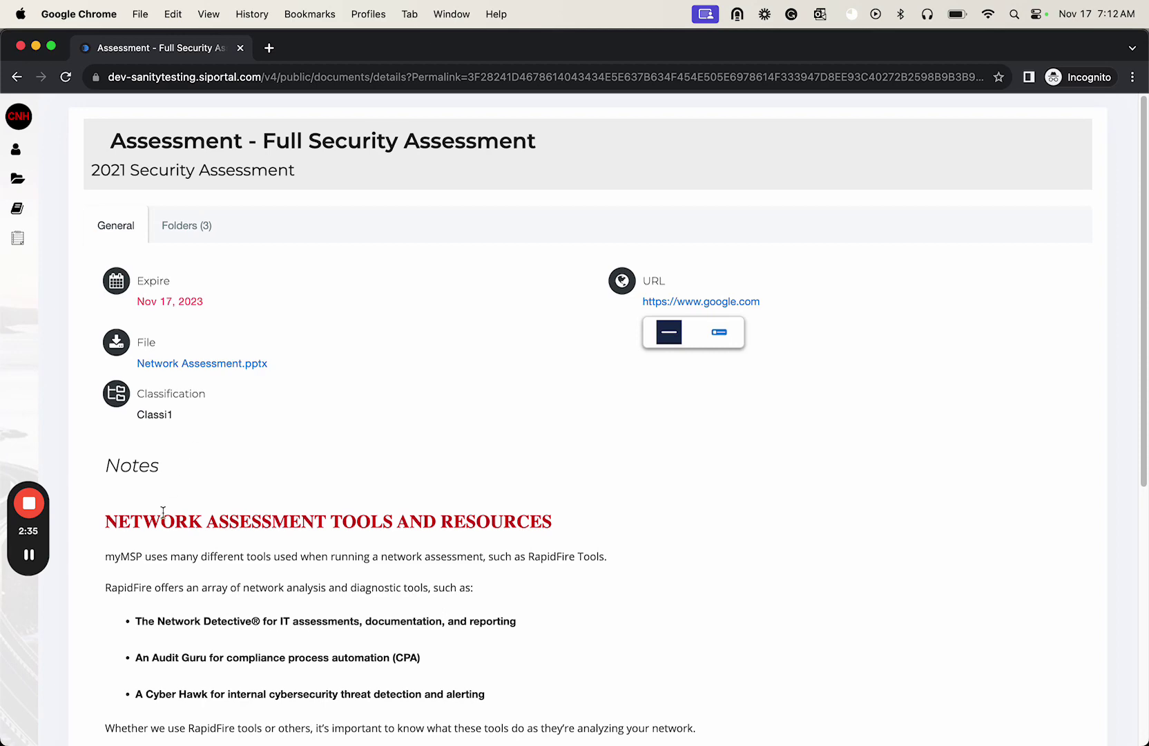
{"action": "scroll", "coordinate": [163, 512], "scroll_direction": "down", "scroll_amount": 6}
{"action": "scroll", "coordinate": [162, 511], "scroll_direction": "up", "scroll_amount": 6}
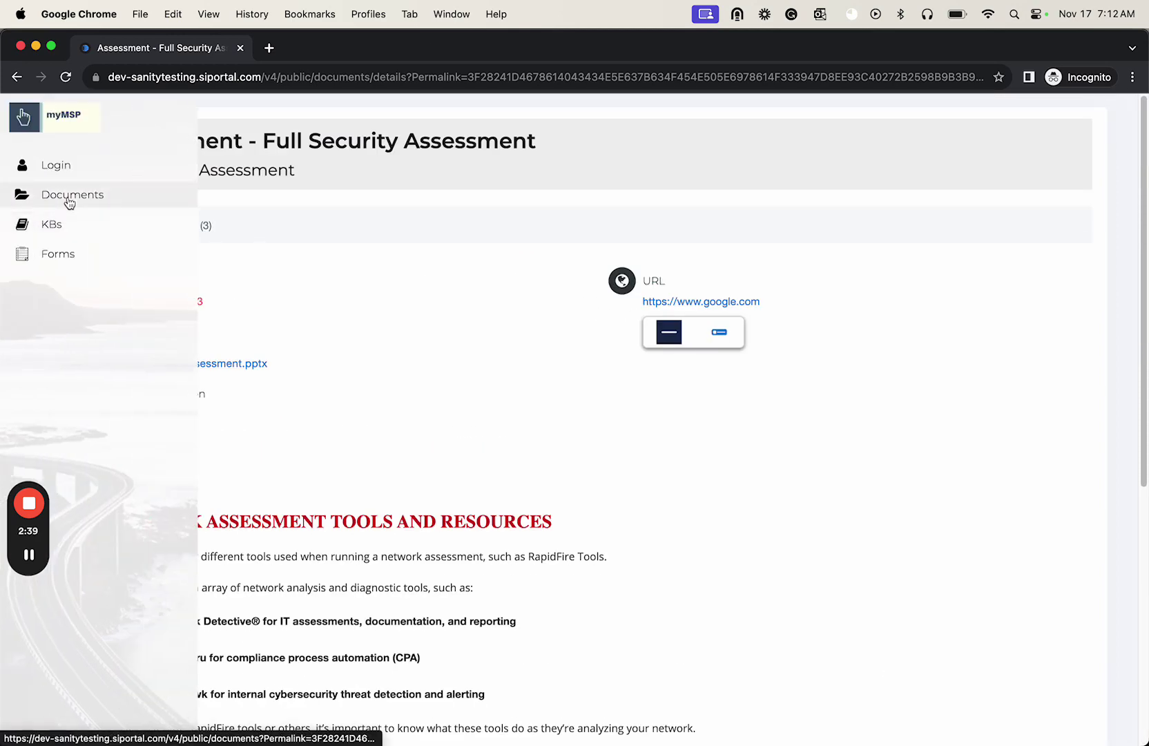
- Browse the public Documents and Forms lists in Incognito, then return to the portal's Assessment page
{"action": "left_click", "coordinate": [69, 199]}
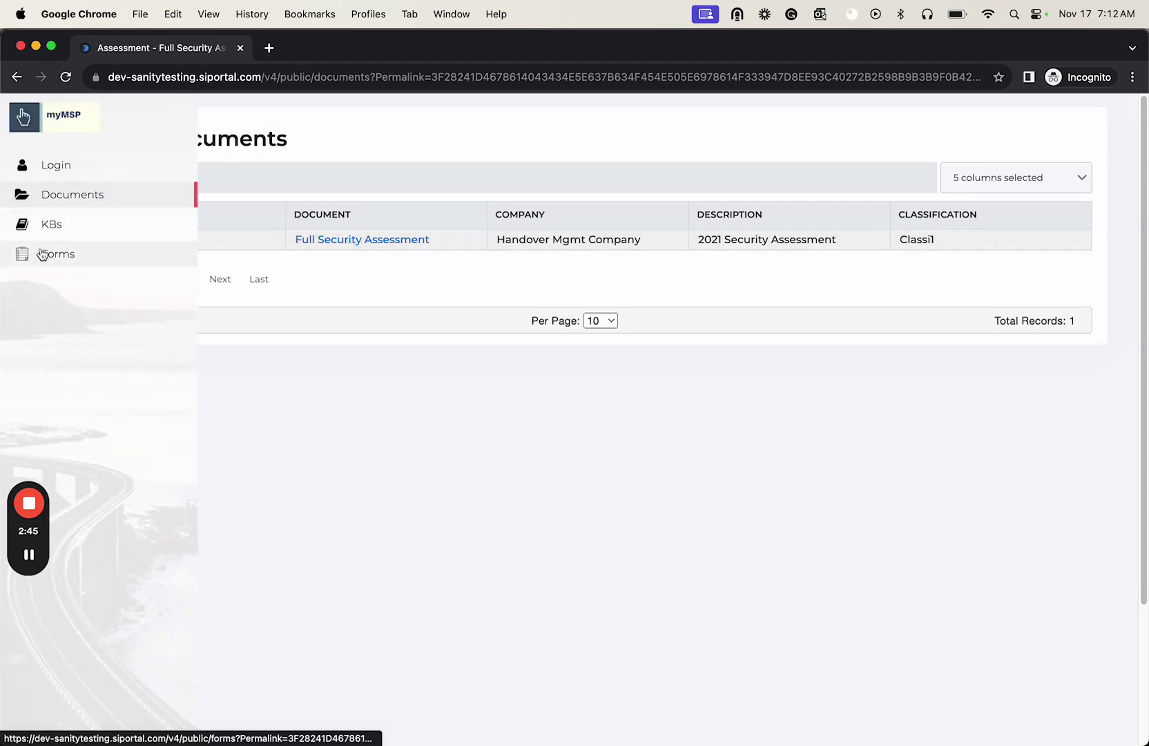
{"action": "left_click", "coordinate": [42, 254]}
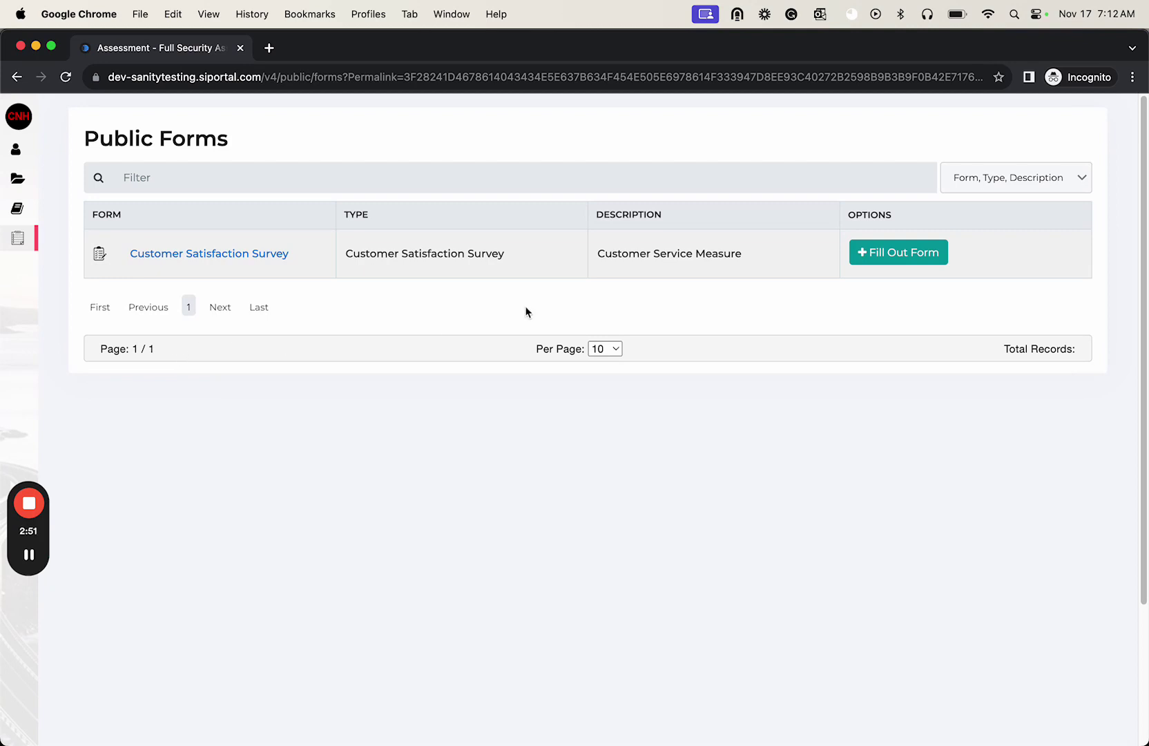
{"action": "left_click", "coordinate": [225, 78]}
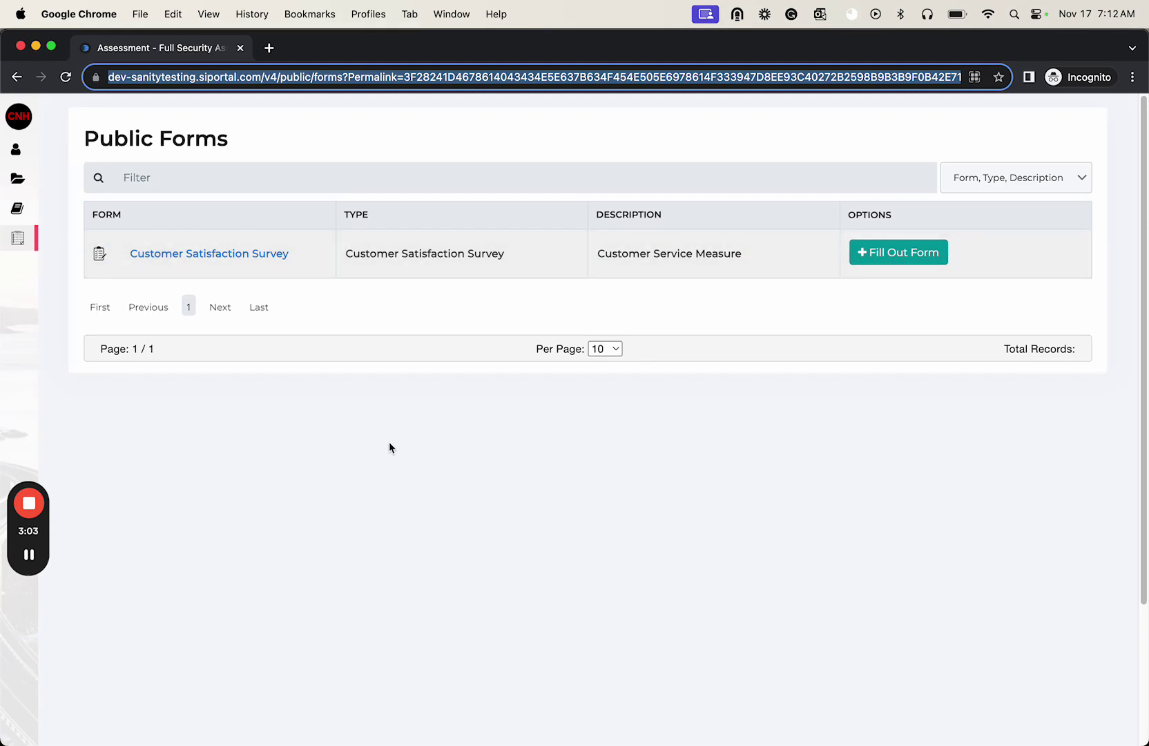
{"action": "key", "text": "super+Tab"}
{"action": "scroll", "coordinate": [752, 359], "scroll_direction": "up", "scroll_amount": 10}
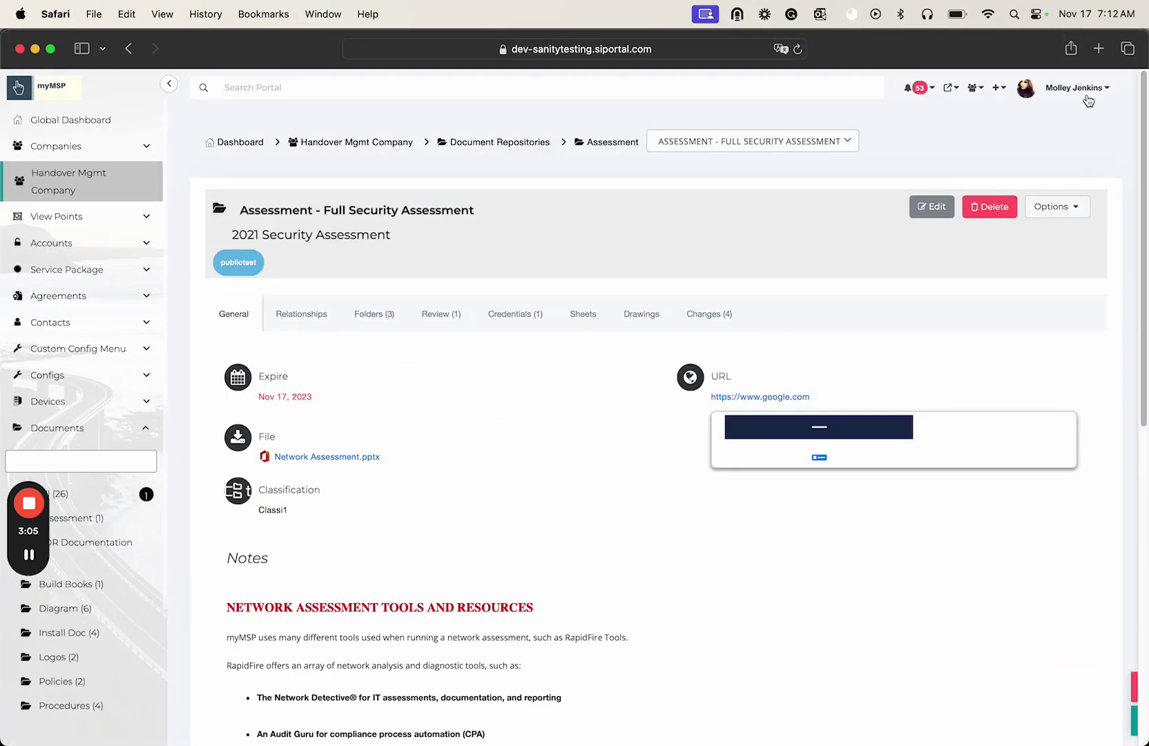
- In Admin Settings Forms, turn Public on for the Change Control Form and copy its public permalink
{"action": "left_click", "coordinate": [1084, 91]}
{"action": "left_click", "coordinate": [1079, 172]}
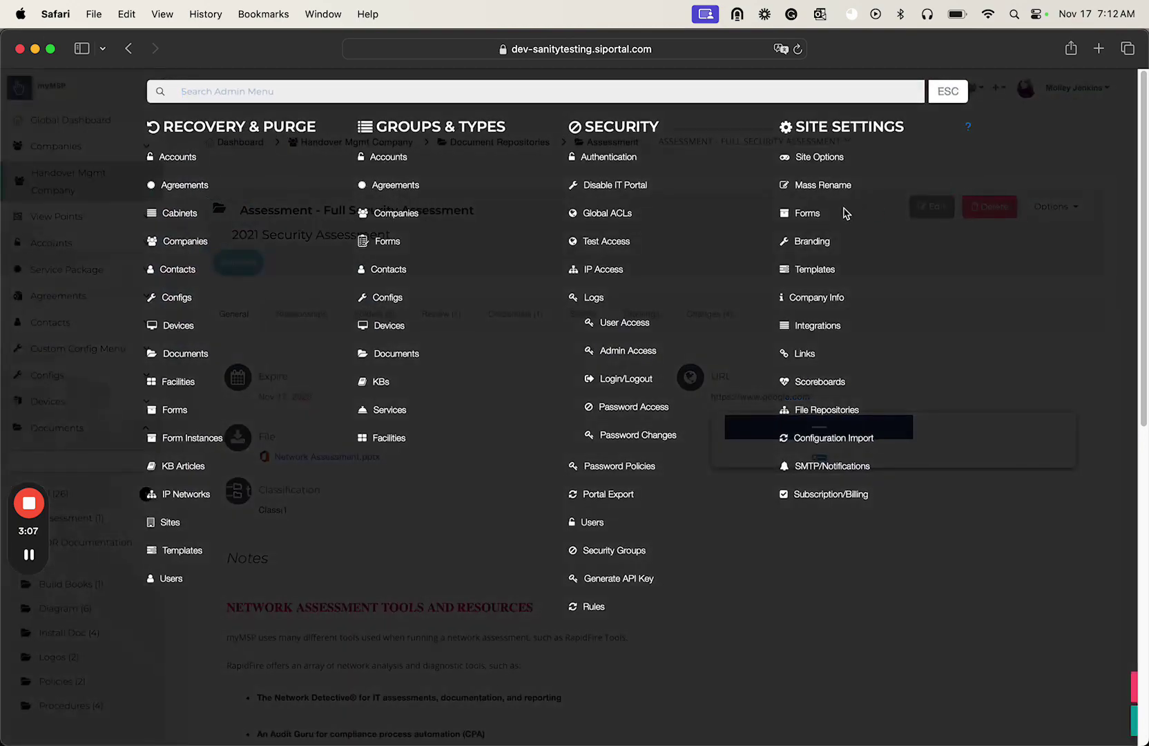
{"action": "left_click", "coordinate": [806, 213]}
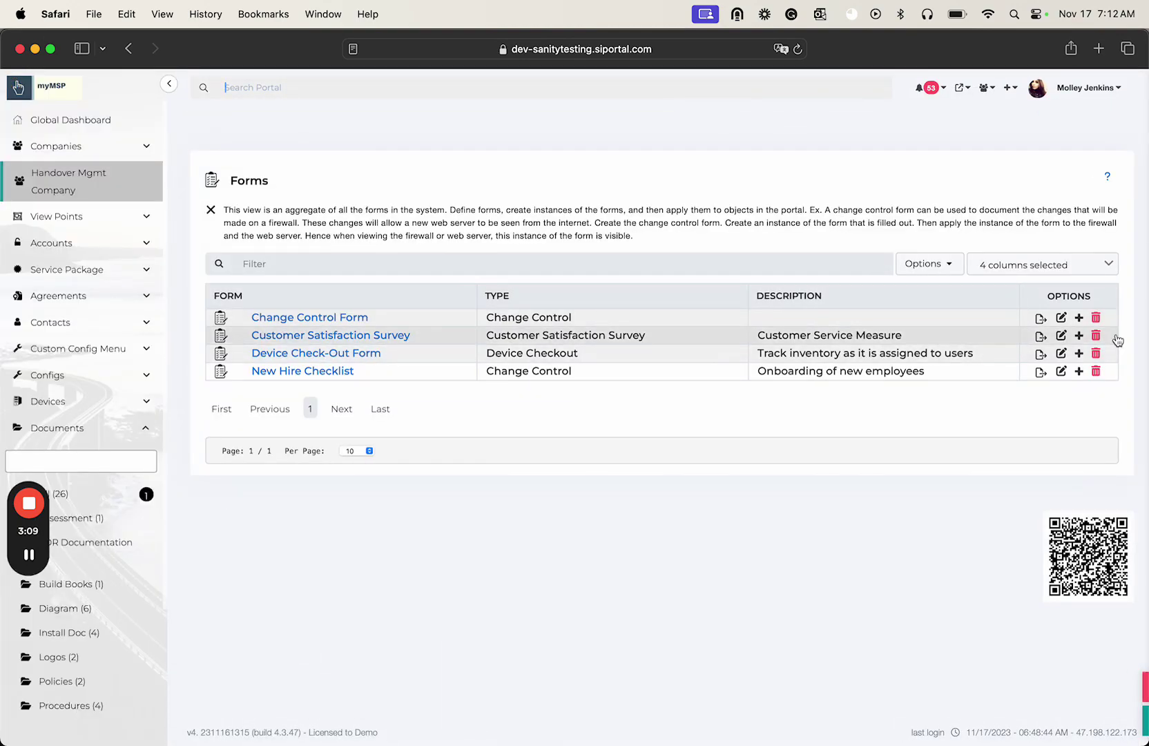
{"action": "left_click", "coordinate": [1061, 318]}
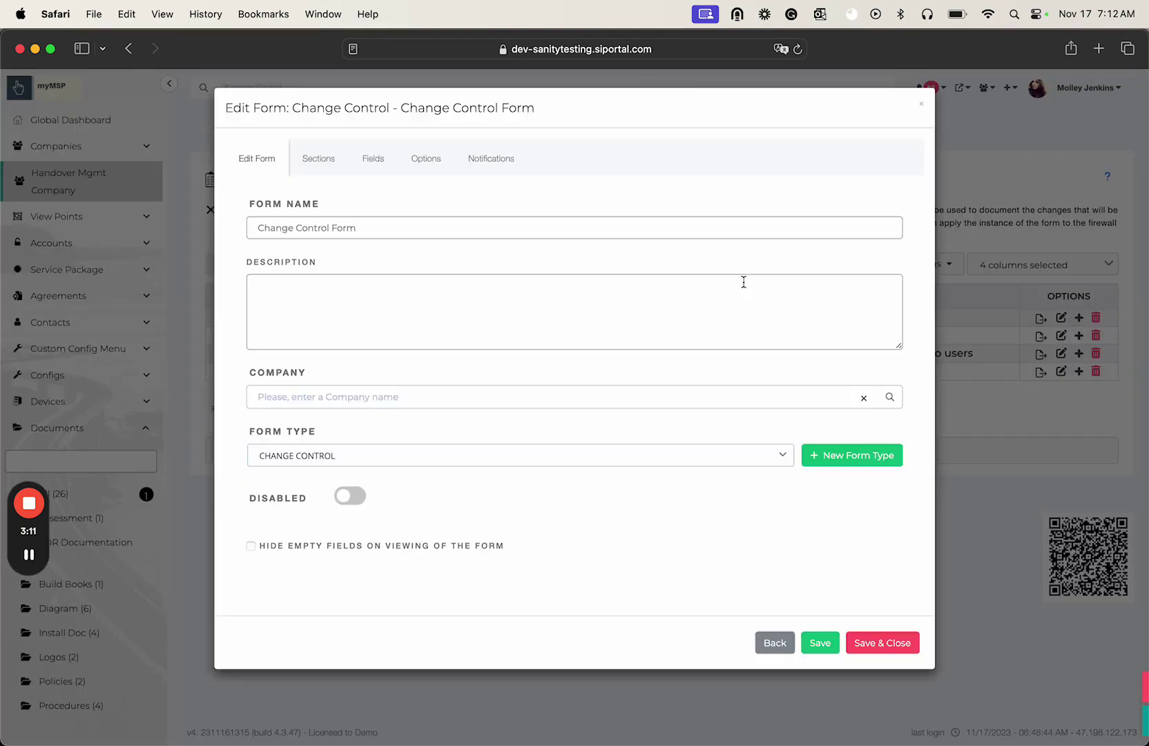
{"action": "left_click", "coordinate": [424, 160]}
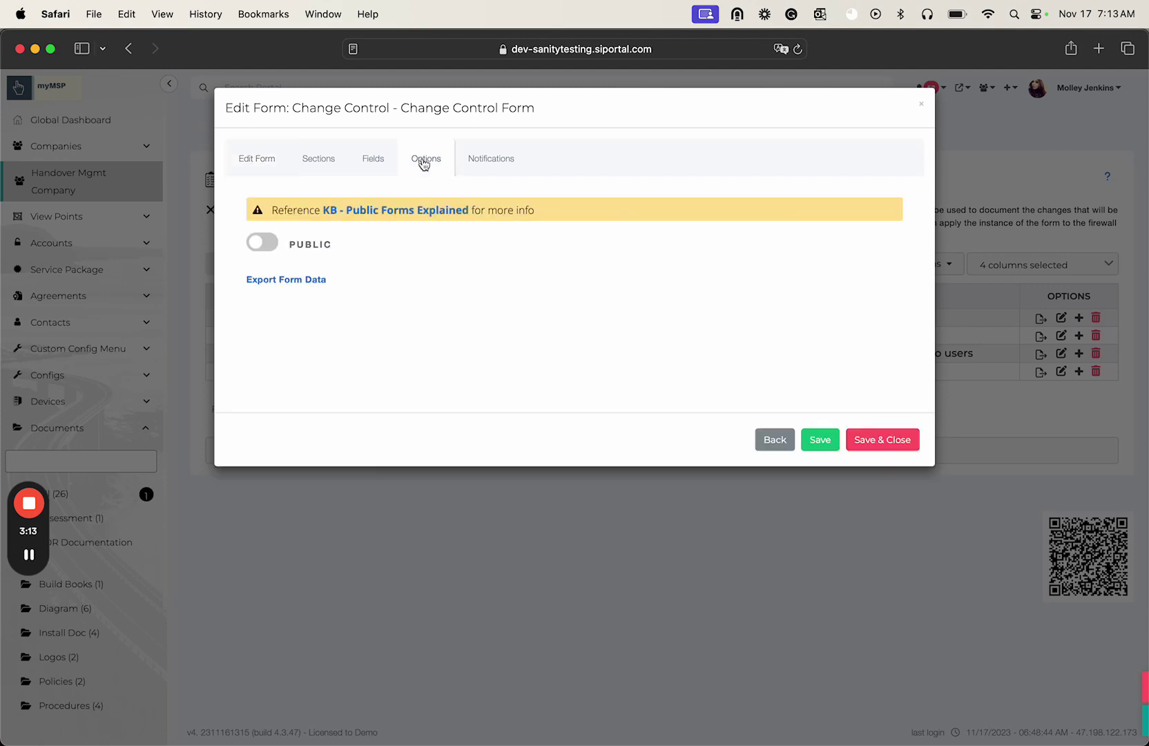
{"action": "left_click", "coordinate": [264, 242]}
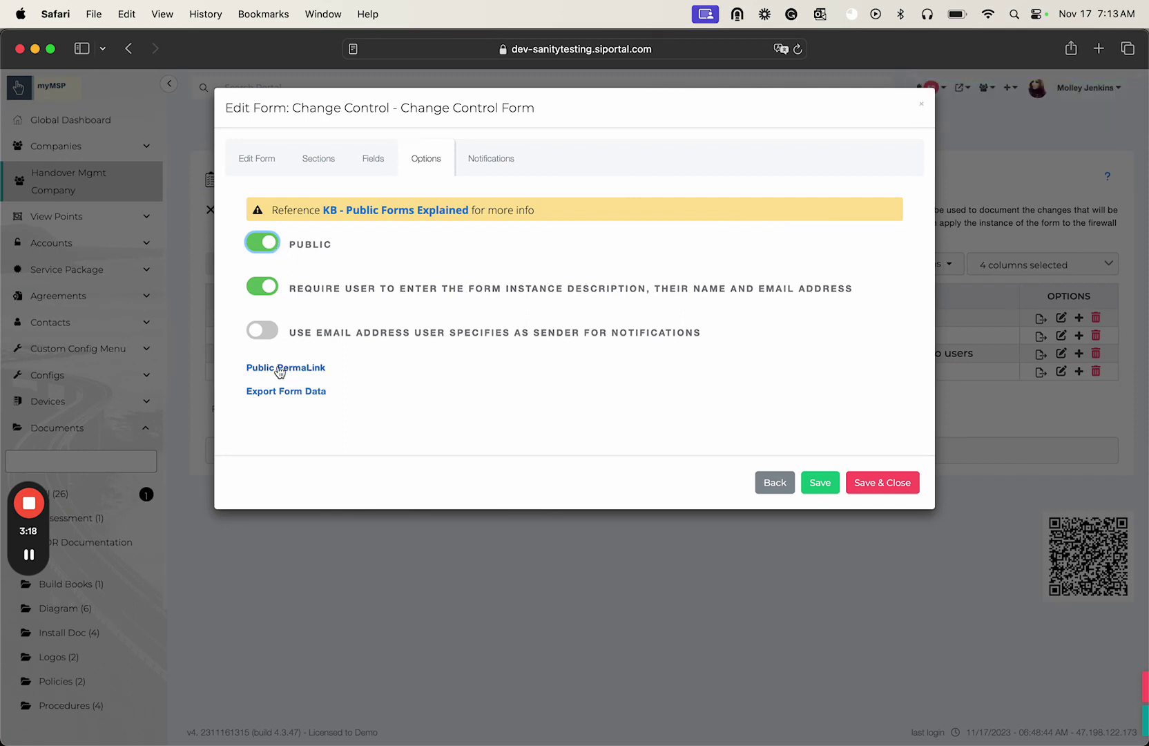
{"action": "left_click", "coordinate": [278, 367]}
- Check the form's notification settings, then copy the public permalink again
{"action": "left_click", "coordinate": [500, 169]}
{"action": "left_click", "coordinate": [426, 165]}
{"action": "left_click", "coordinate": [289, 370]}
{"action": "key", "text": "super+Tab"}
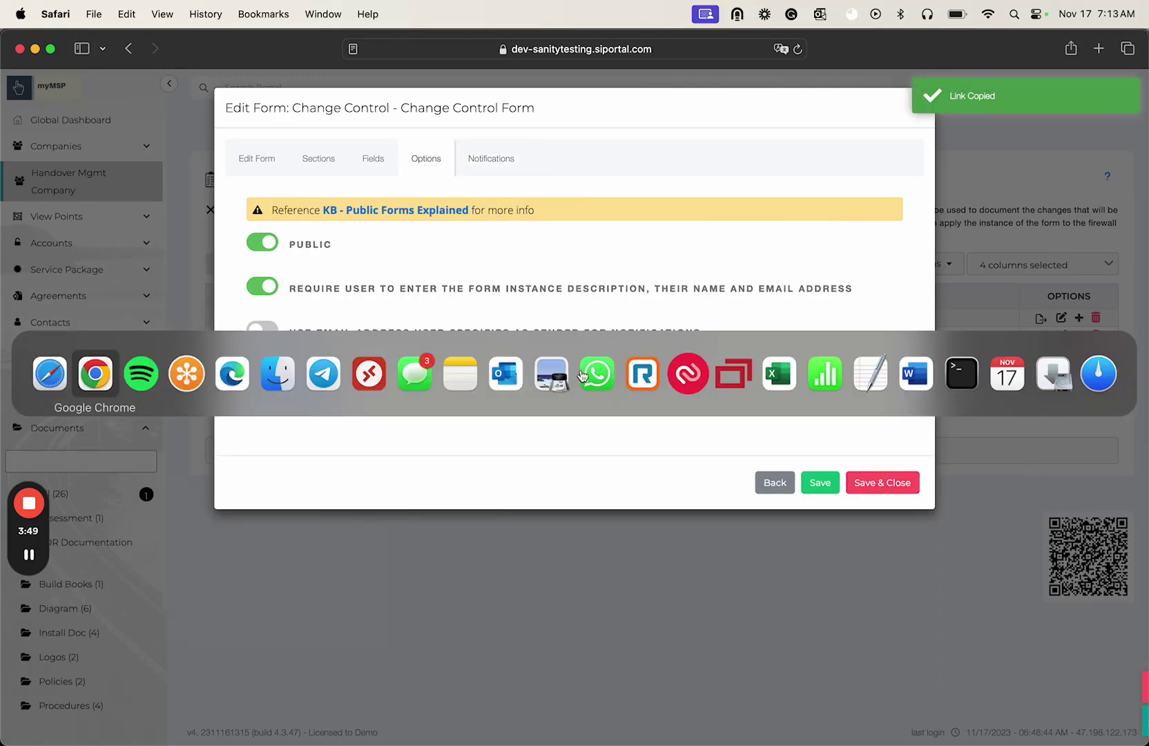
- Load the form's public permalink in Incognito and enter 'Change Control FirewalAC' as the description
{"action": "key", "text": "super+v"}
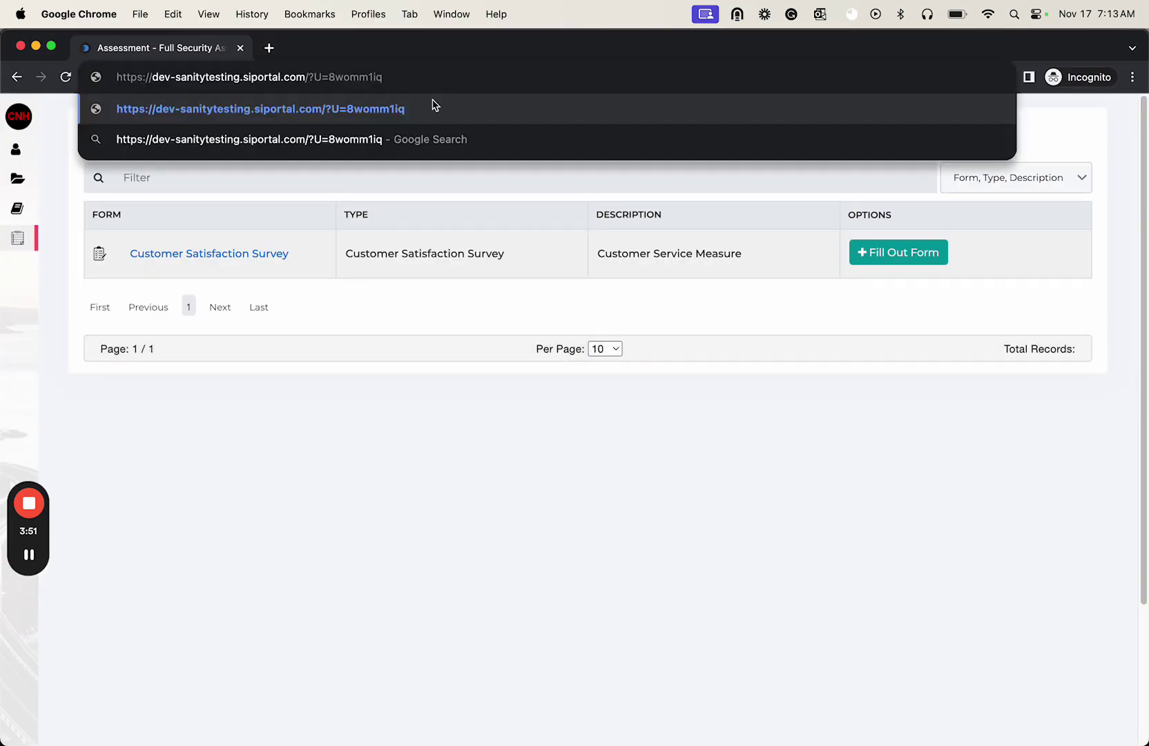
{"action": "key", "text": "Return"}
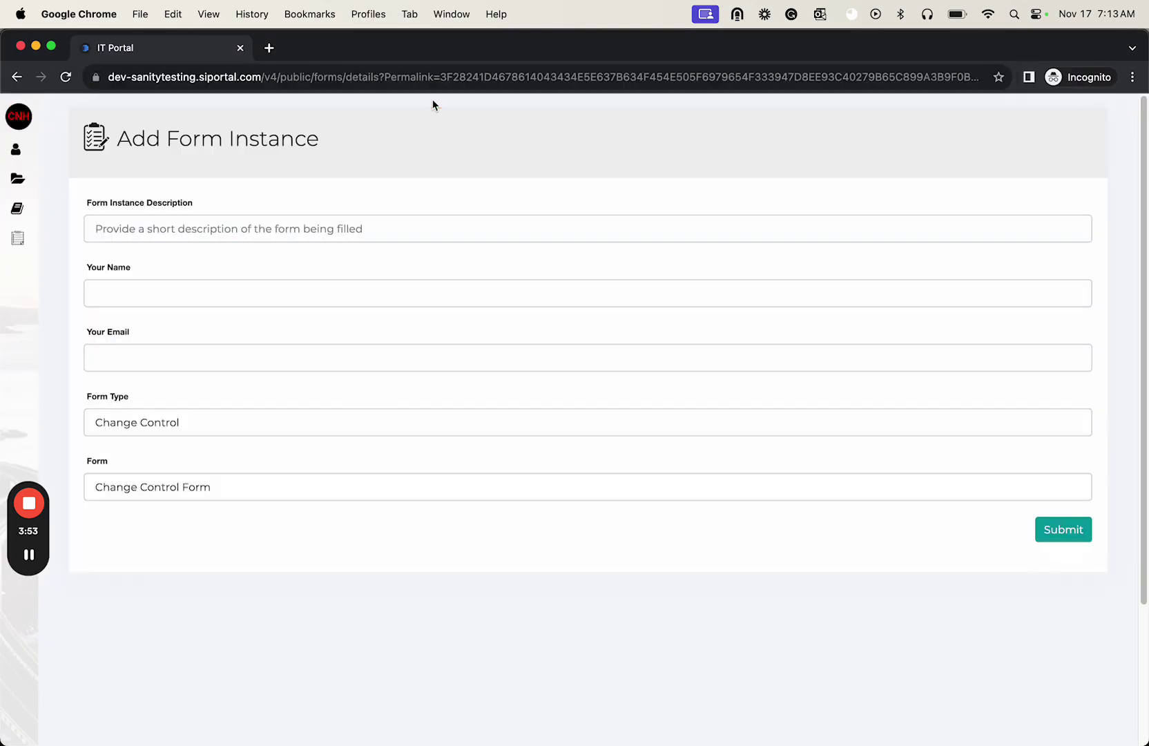
{"action": "type", "text": "Tes"}
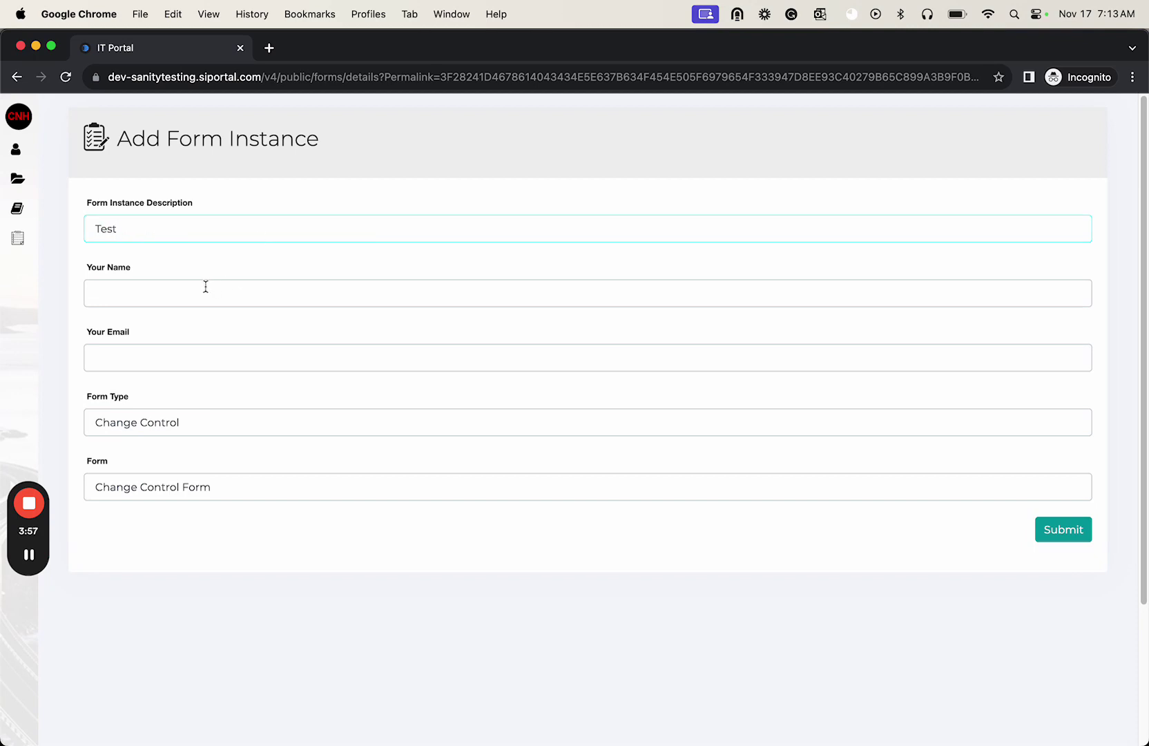
{"action": "type", "text": "t"}
{"action": "double_click", "coordinate": [172, 235]}
{"action": "type", "text": "Change Control Firewal"}
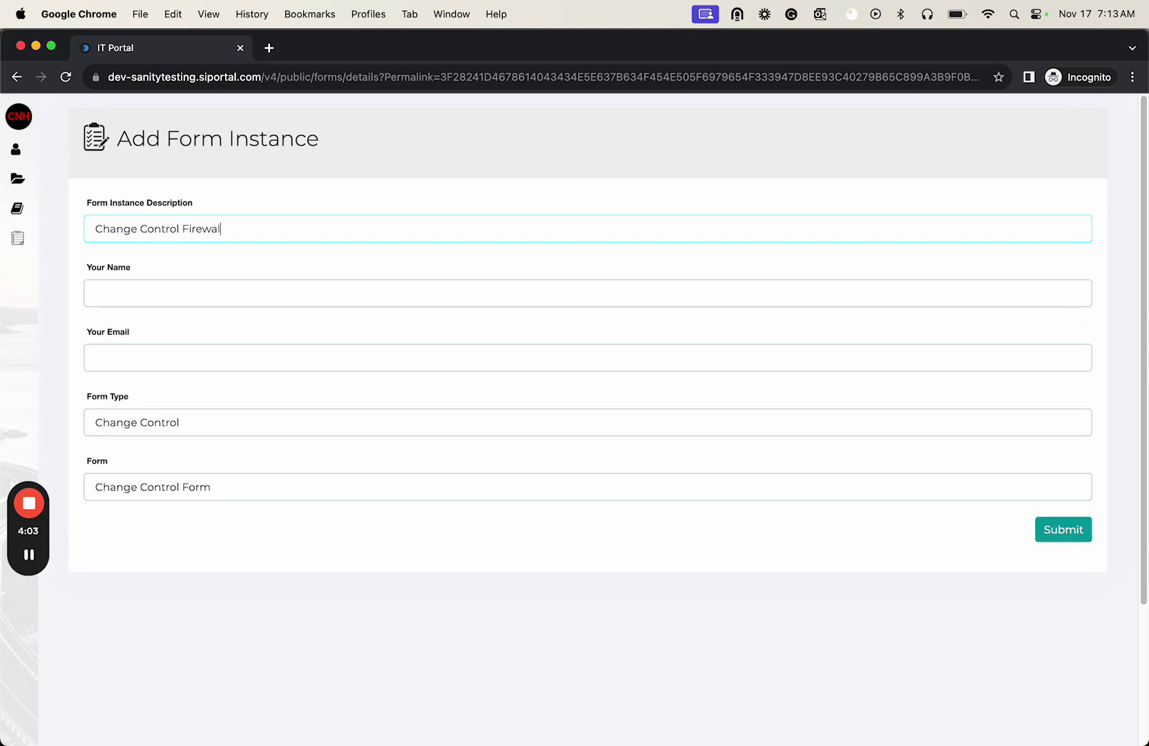
{"action": "type", "text": "AC"}
- Fill in the contact's e-mail, submit the new form instance, and return to the admin portal
{"action": "key", "text": "Tab"}
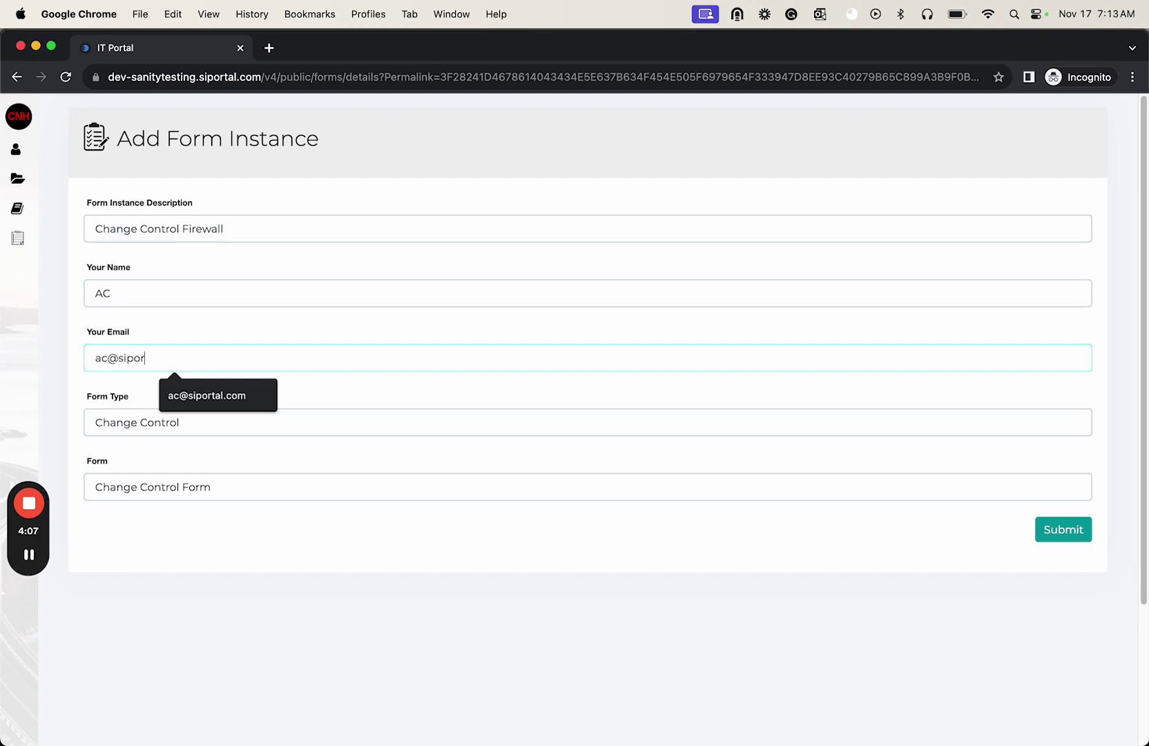
{"action": "key", "text": "Tab"}
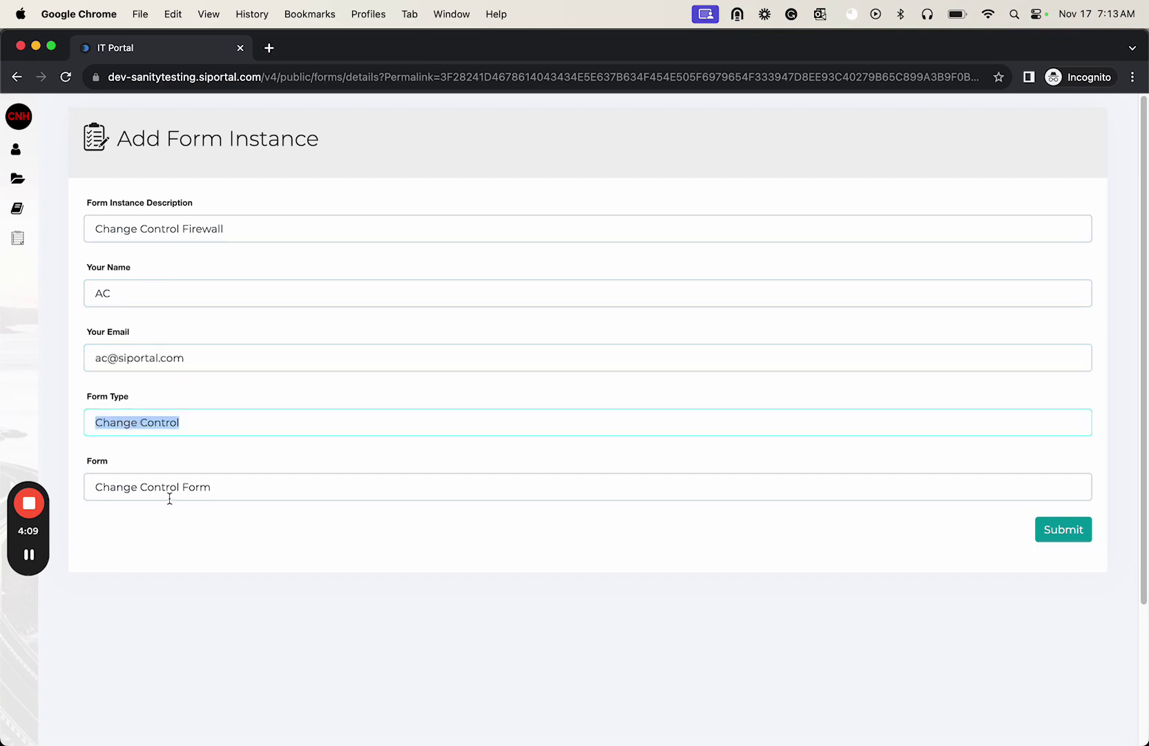
{"action": "left_click", "coordinate": [1063, 531]}
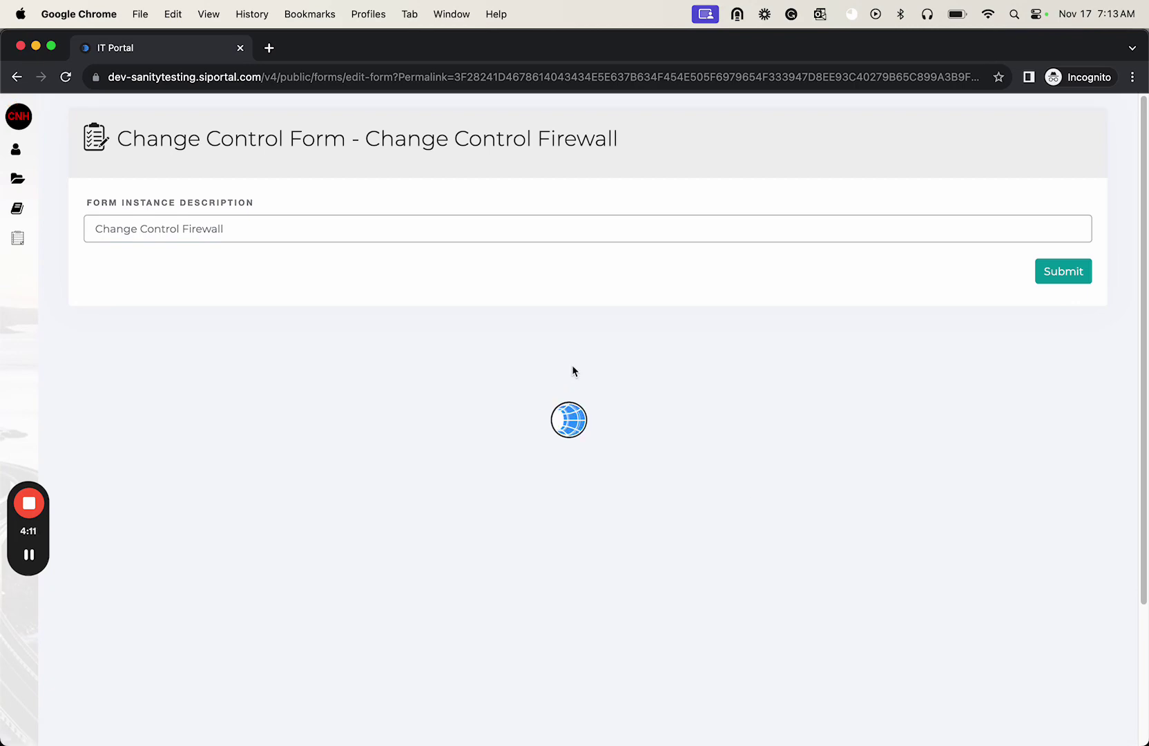
{"action": "scroll", "coordinate": [159, 300], "scroll_direction": "down", "scroll_amount": 10}
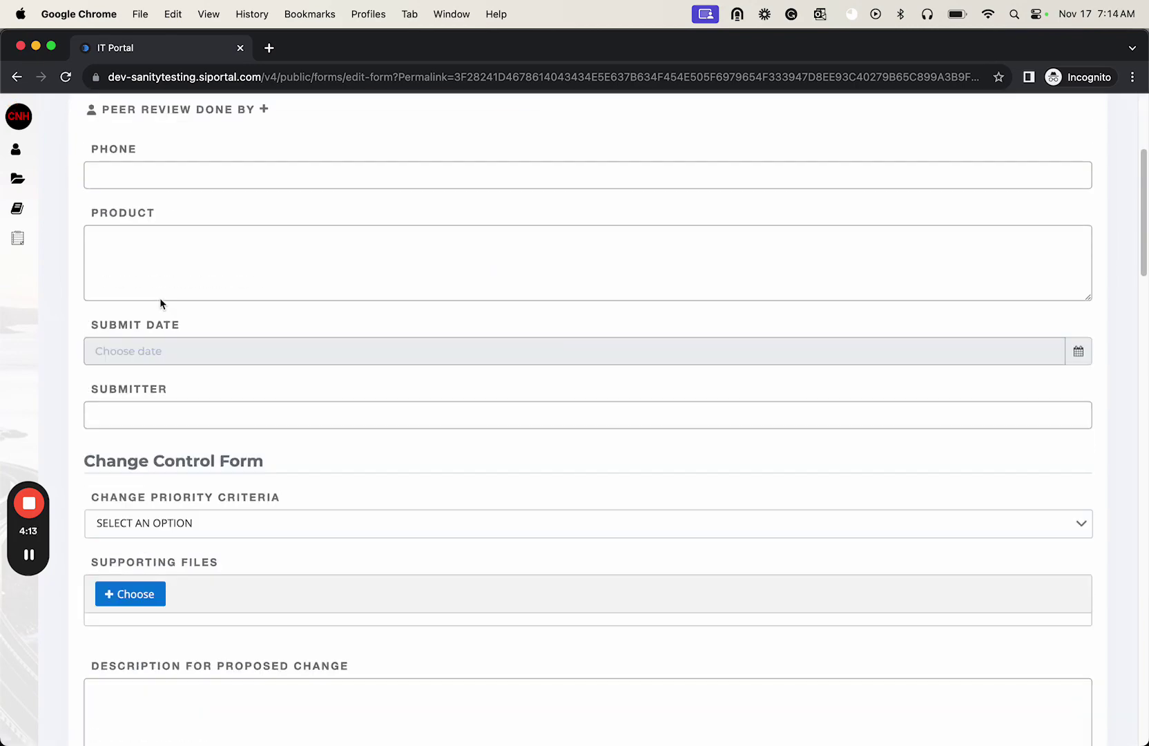
{"action": "scroll", "coordinate": [160, 298], "scroll_direction": "down", "scroll_amount": 15}
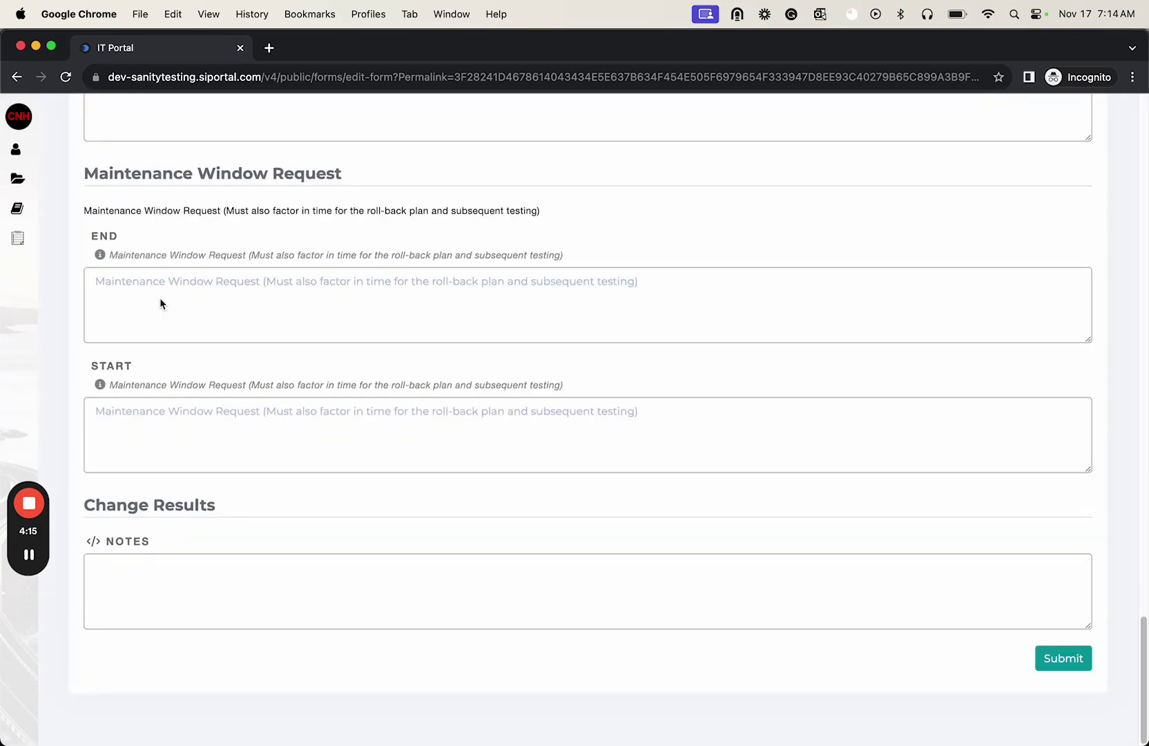
{"action": "scroll", "coordinate": [158, 305], "scroll_direction": "up", "scroll_amount": 20}
{"action": "key", "text": "super+Tab"}
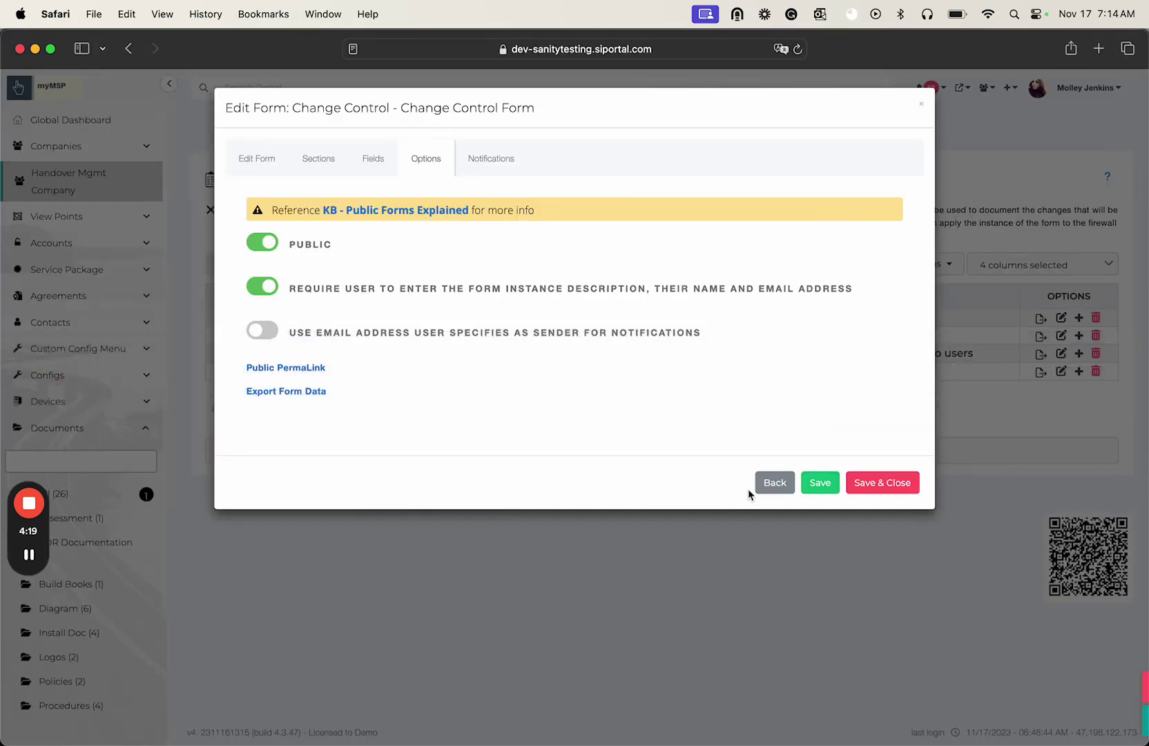
- Close the form editor and show the Publishing tab of the IT Portal site options
{"action": "left_click", "coordinate": [775, 484]}
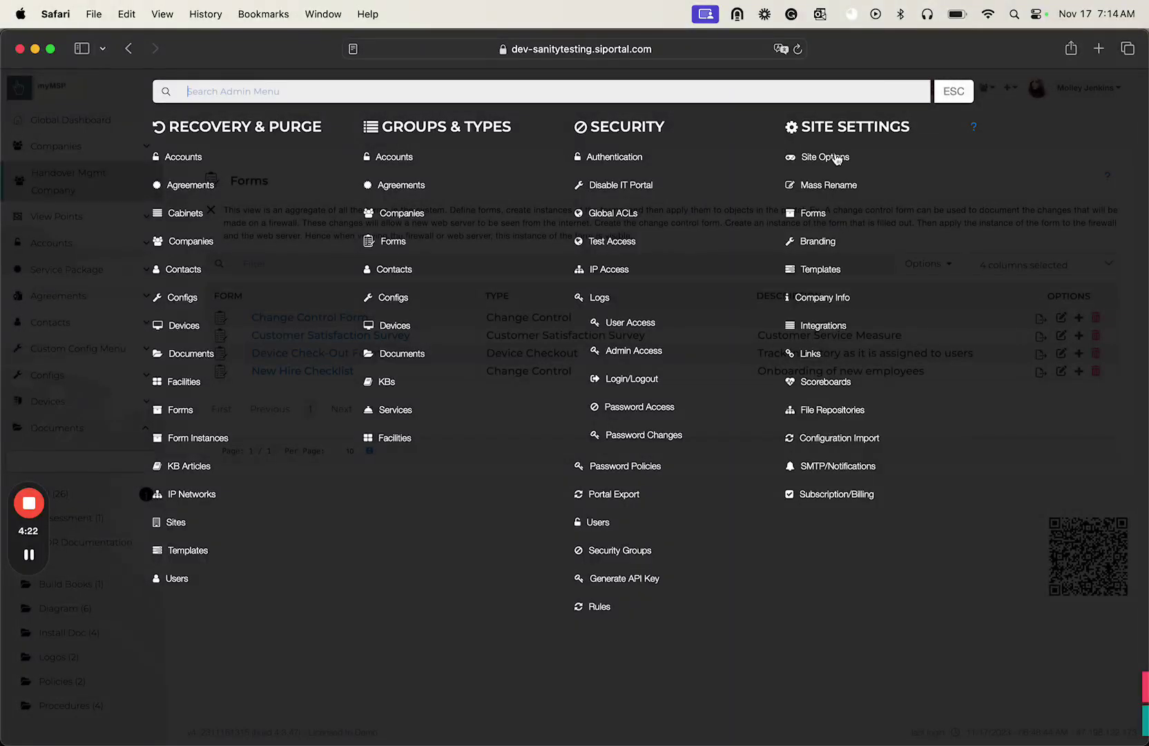
{"action": "left_click", "coordinate": [834, 159]}
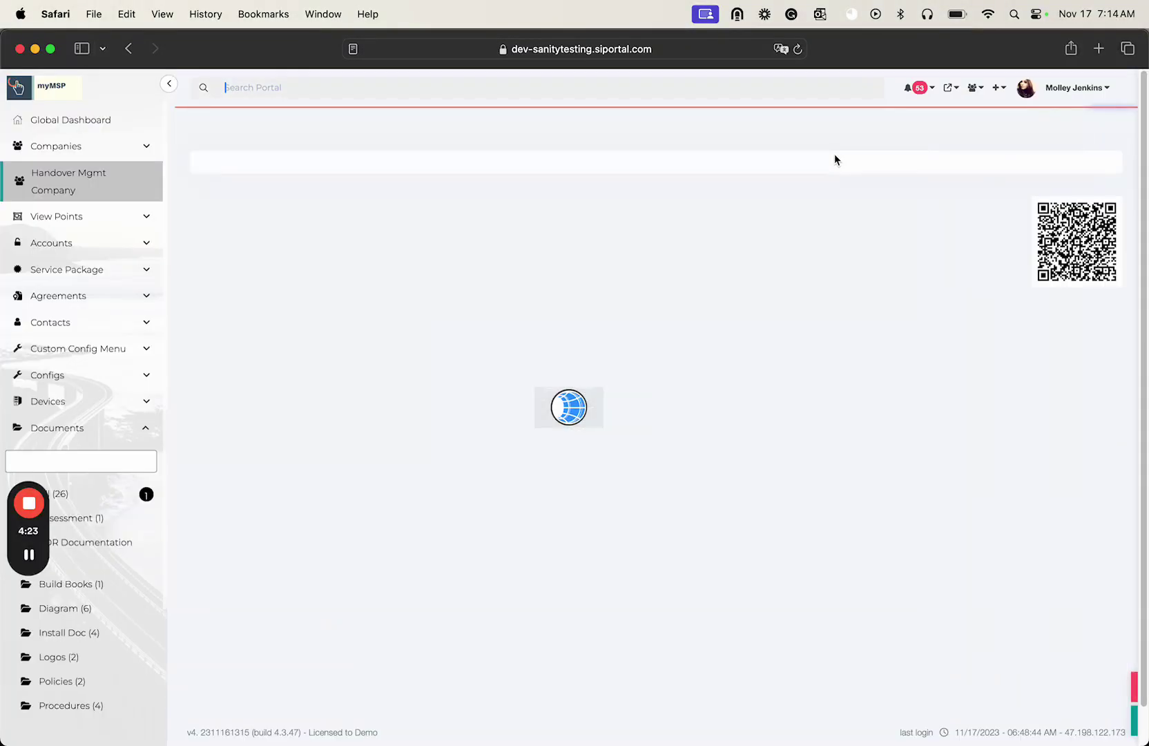
{"action": "left_click", "coordinate": [443, 251]}
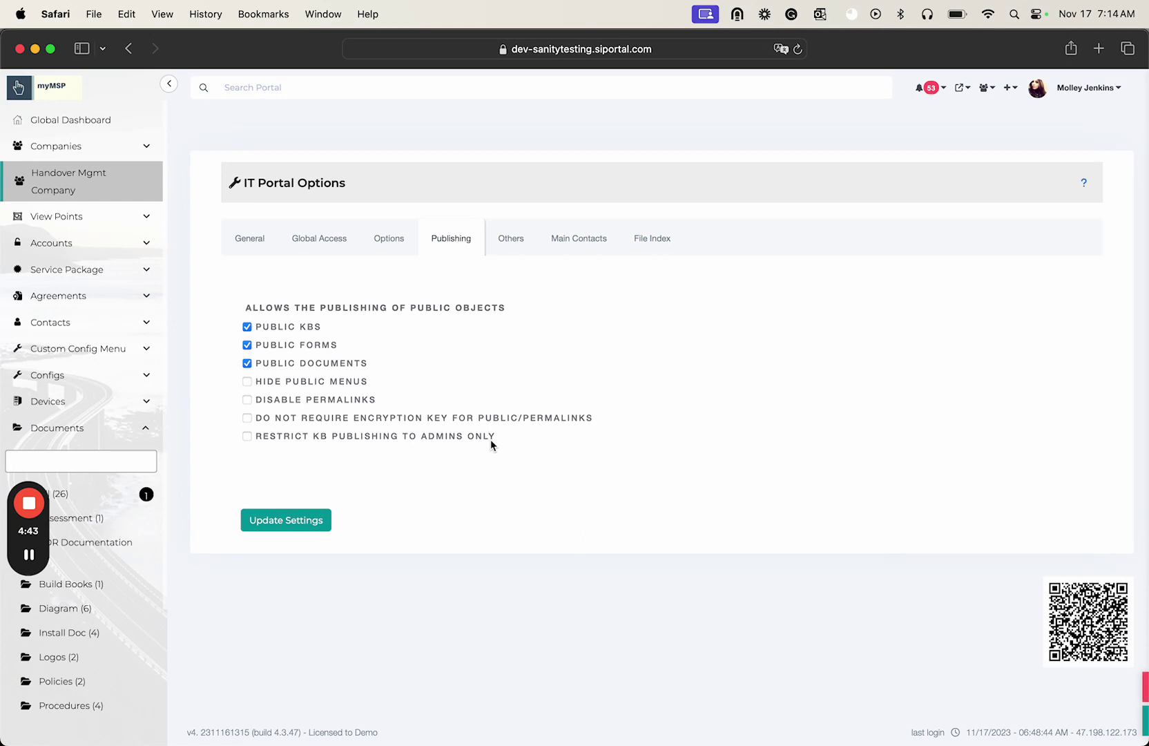
{"action": "left_click", "coordinate": [28, 554]}
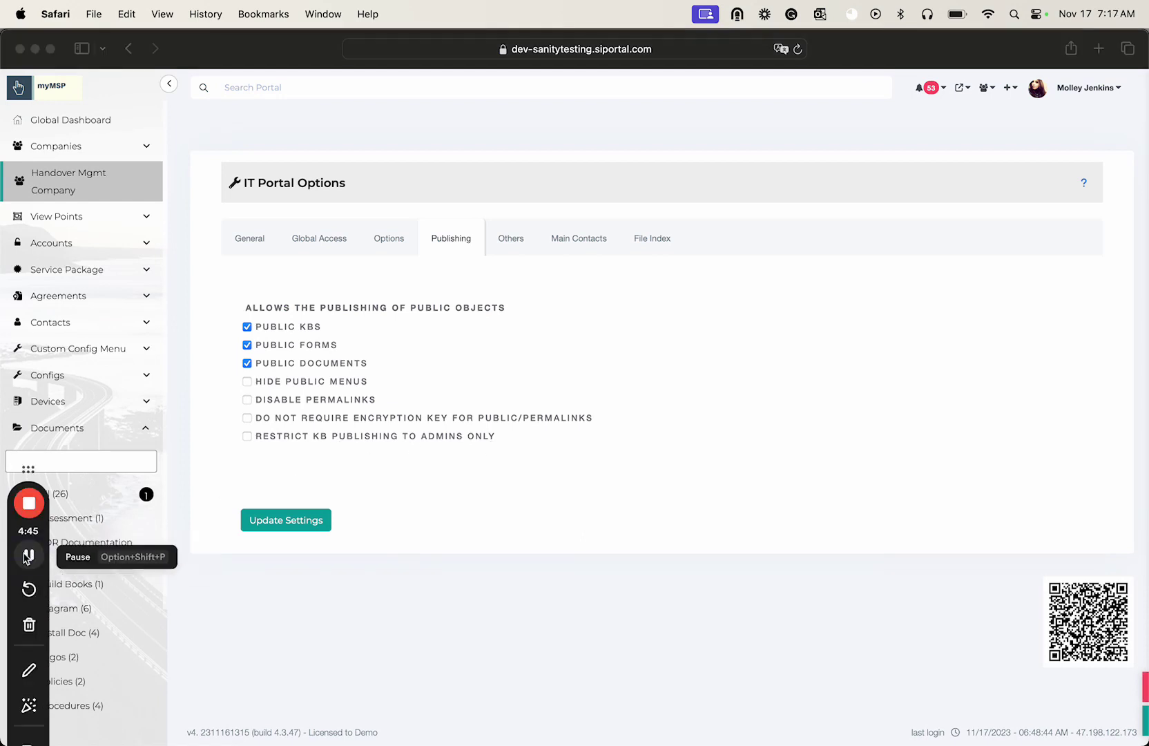